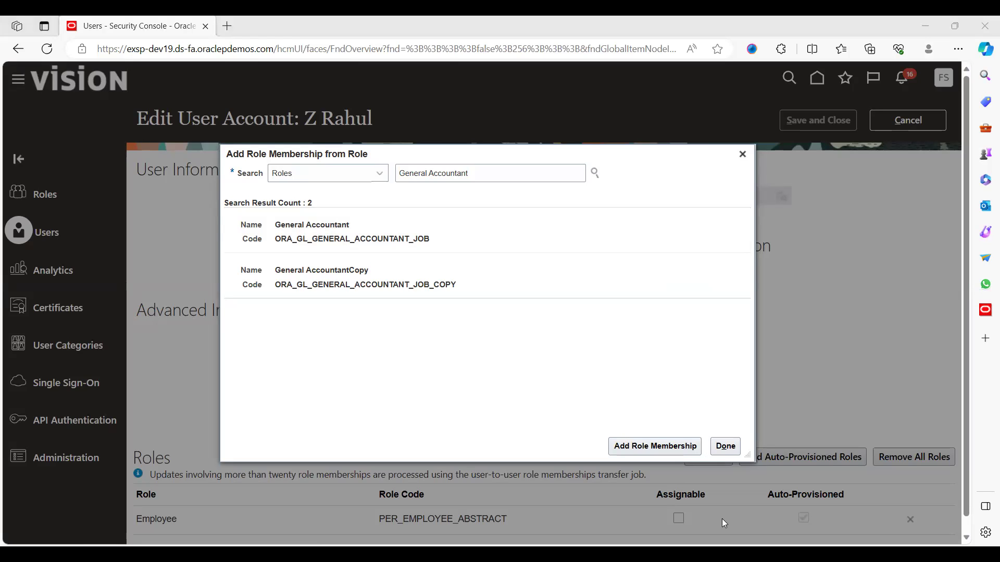
Switch to the presentation to review the required role, chart of accounts and value set code, and return to the browser
key(alt+Tab)
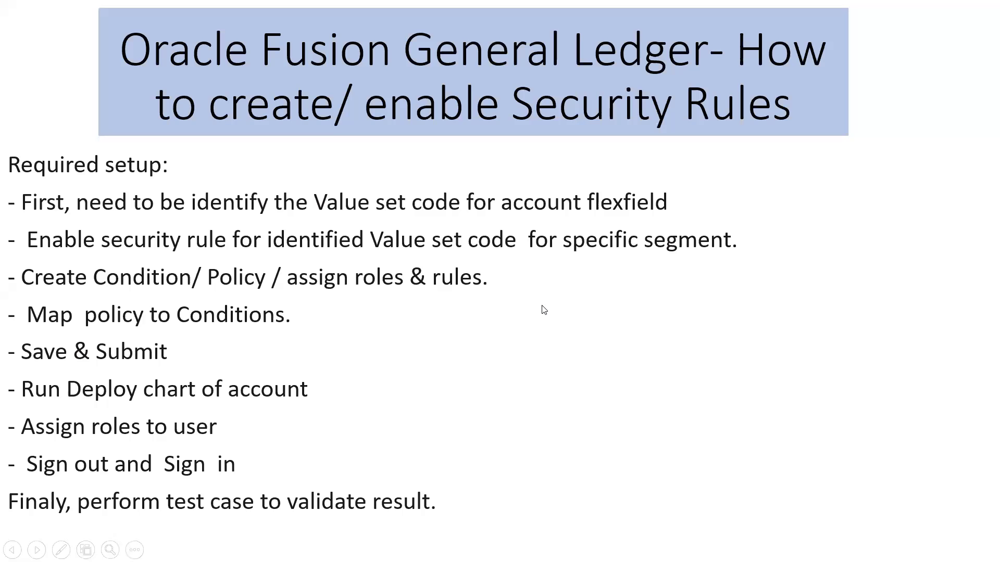
key(Right)
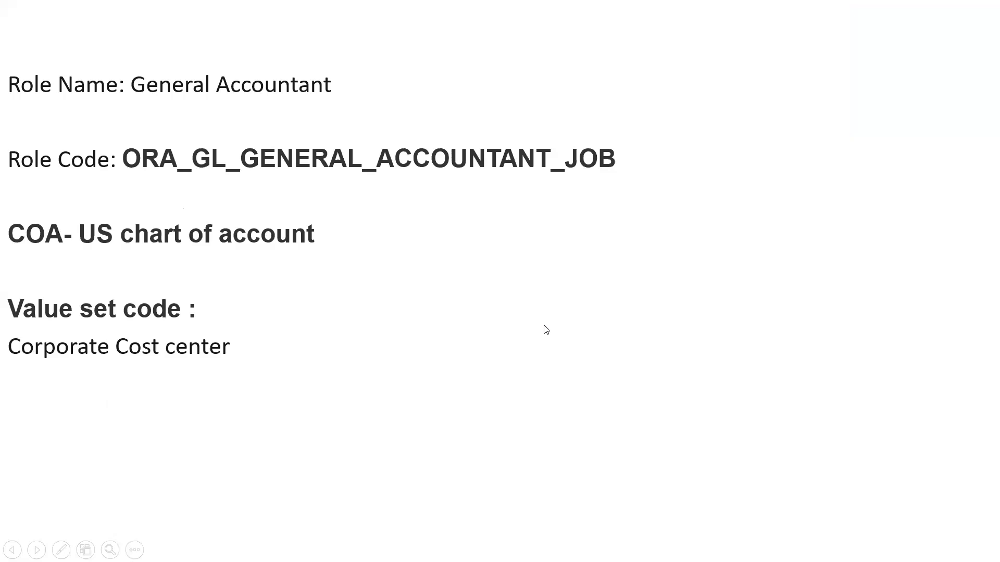
key(alt+Tab)
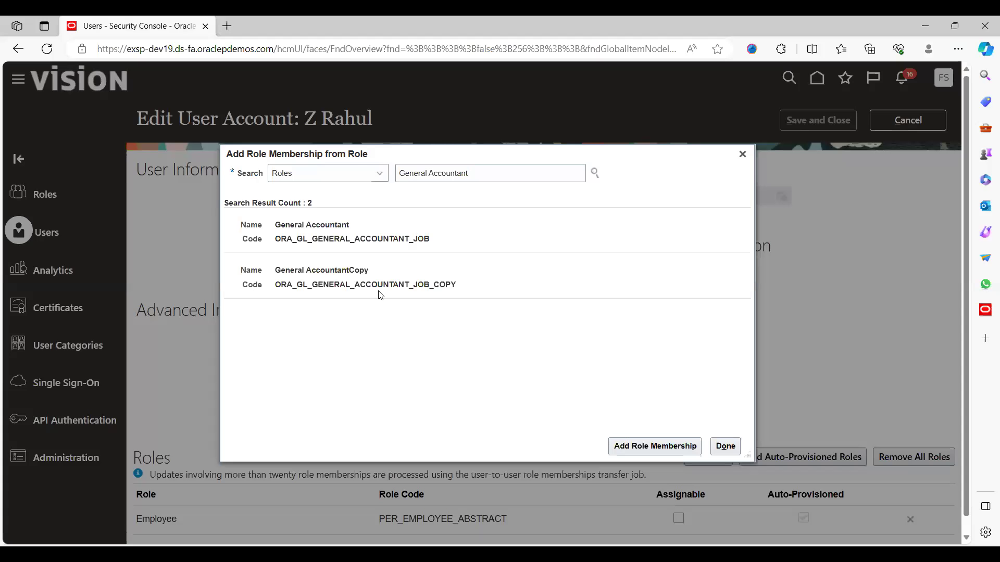
Leave the user account without adding a role and open Setup and Maintenance
click(725, 450)
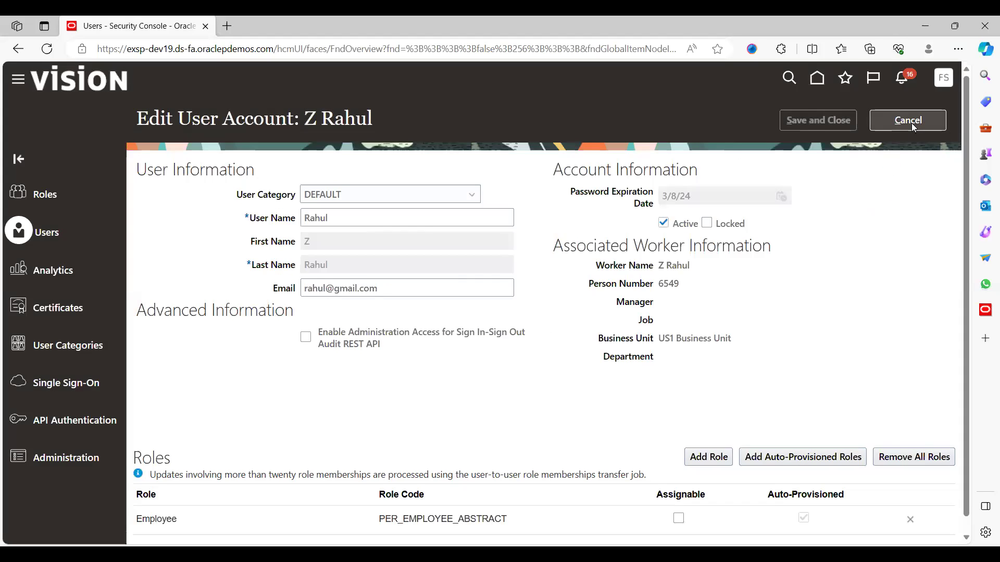
click(912, 127)
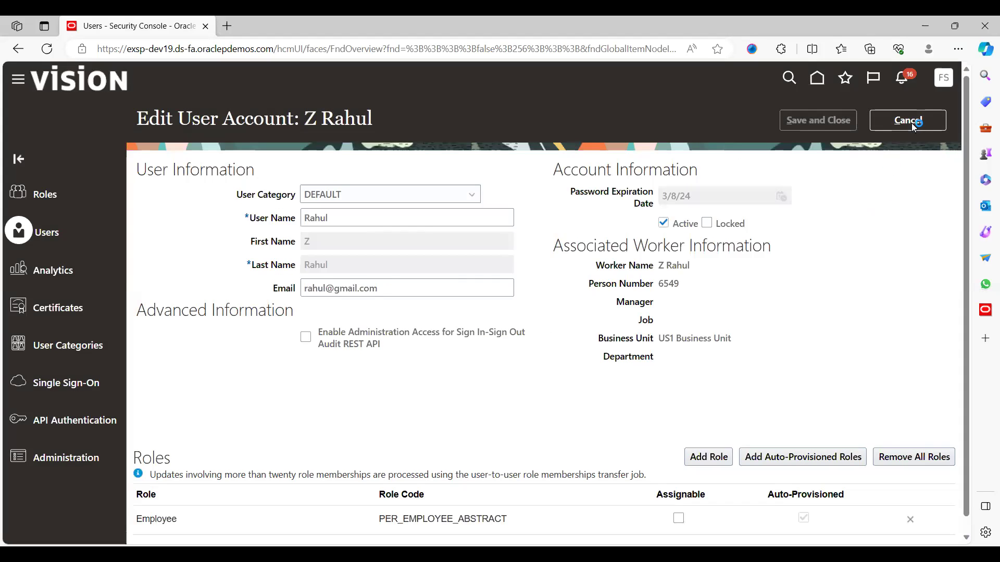
click(819, 82)
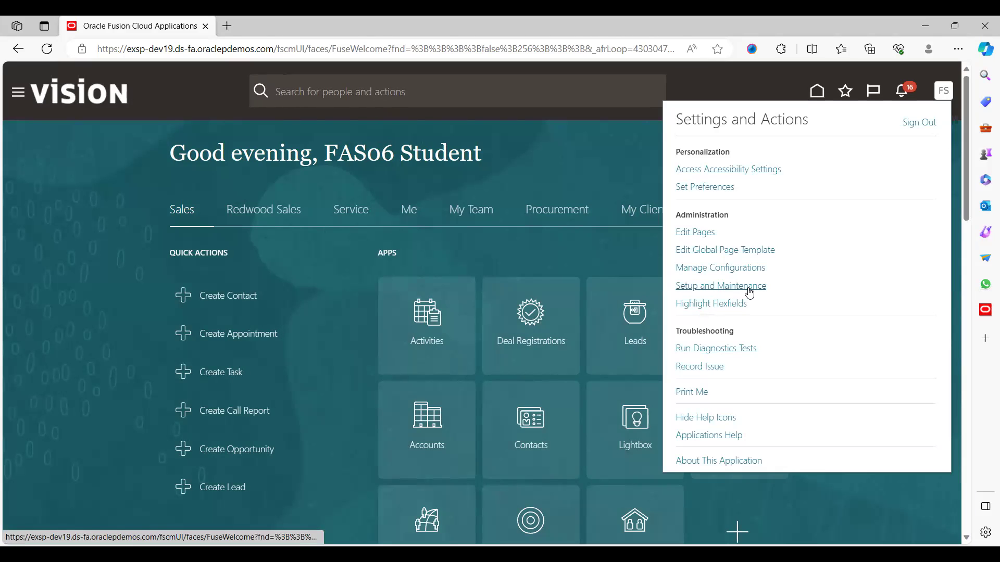
click(749, 287)
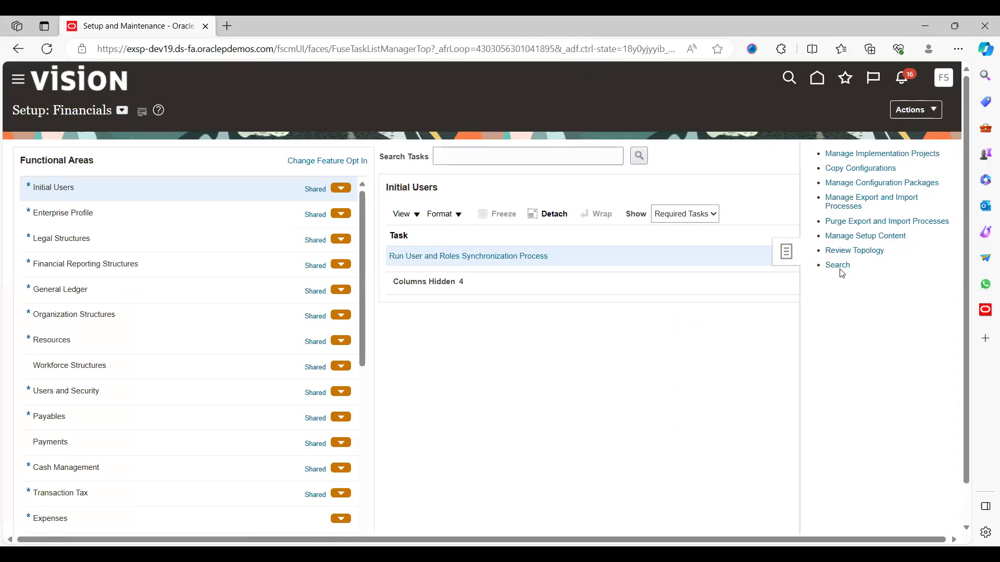
Search the setup tasks for "Manage chart of account" and open Manage Chart of Accounts Value Sets
click(836, 264)
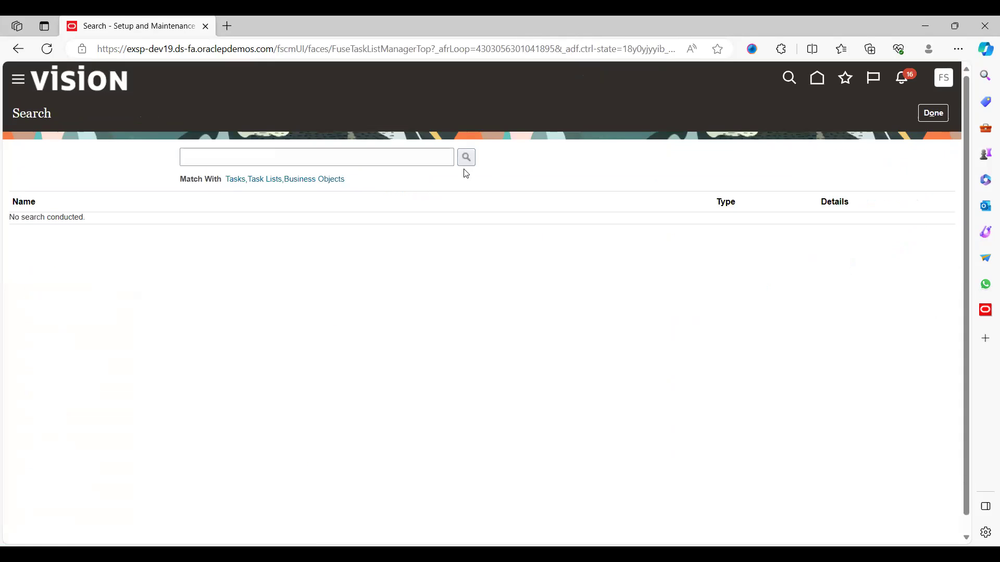
click(389, 164)
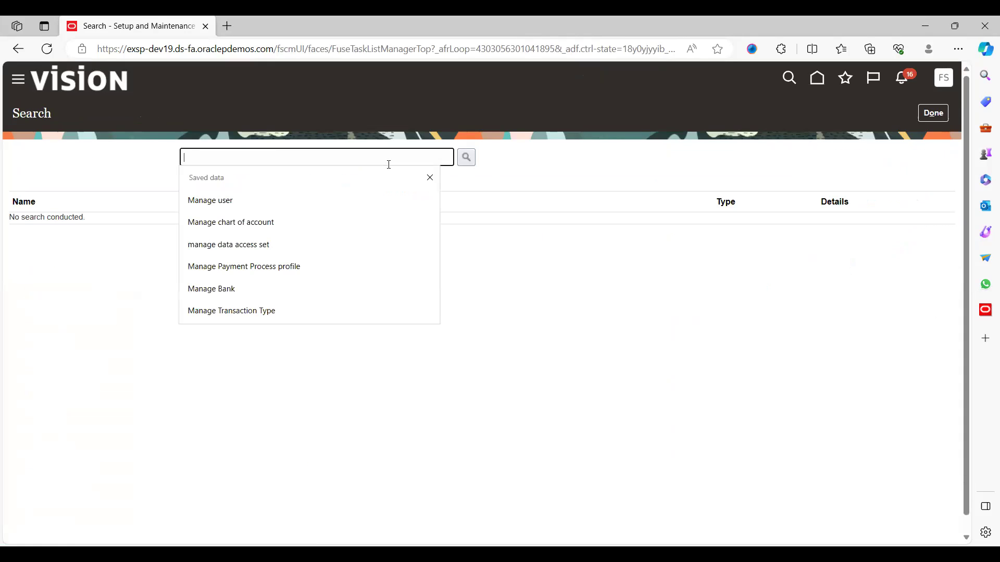
click(267, 223)
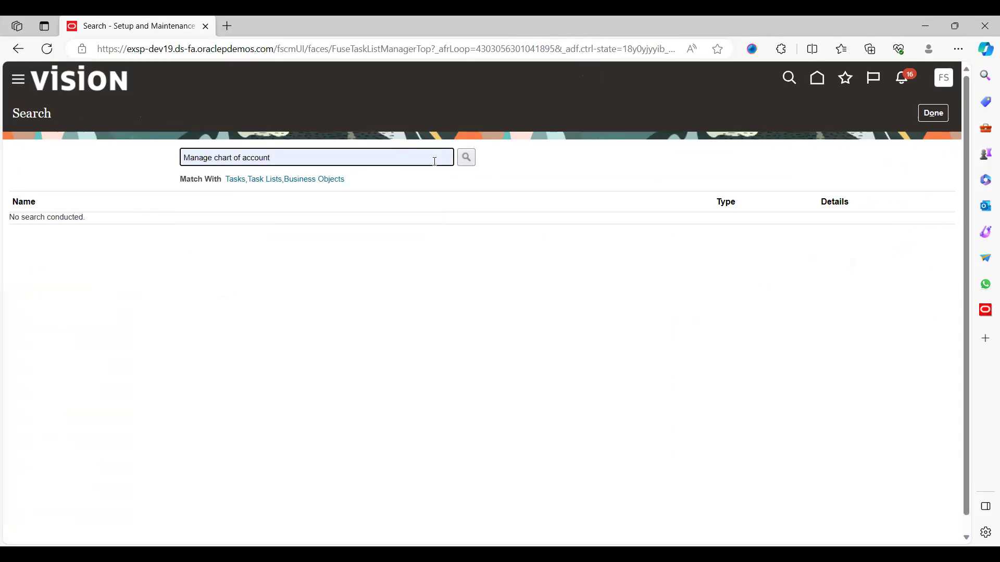
click(468, 160)
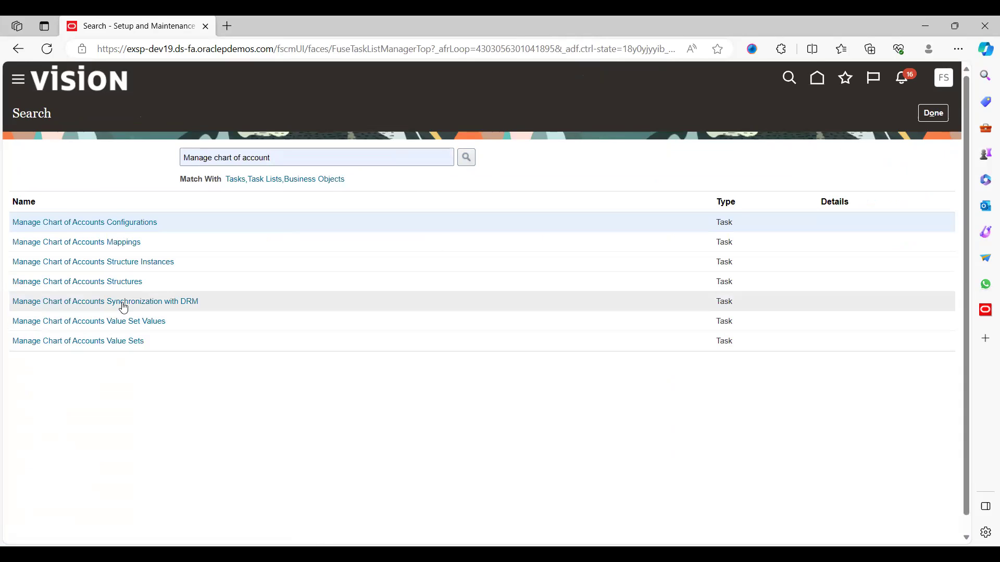
click(118, 343)
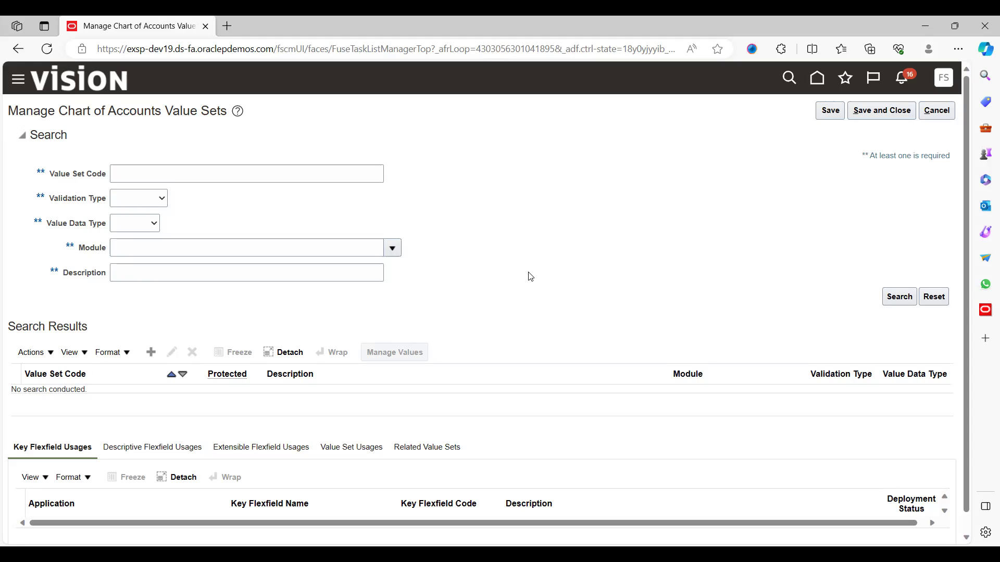
Search the chart of accounts value sets by the value set code "Corporate"
click(217, 173)
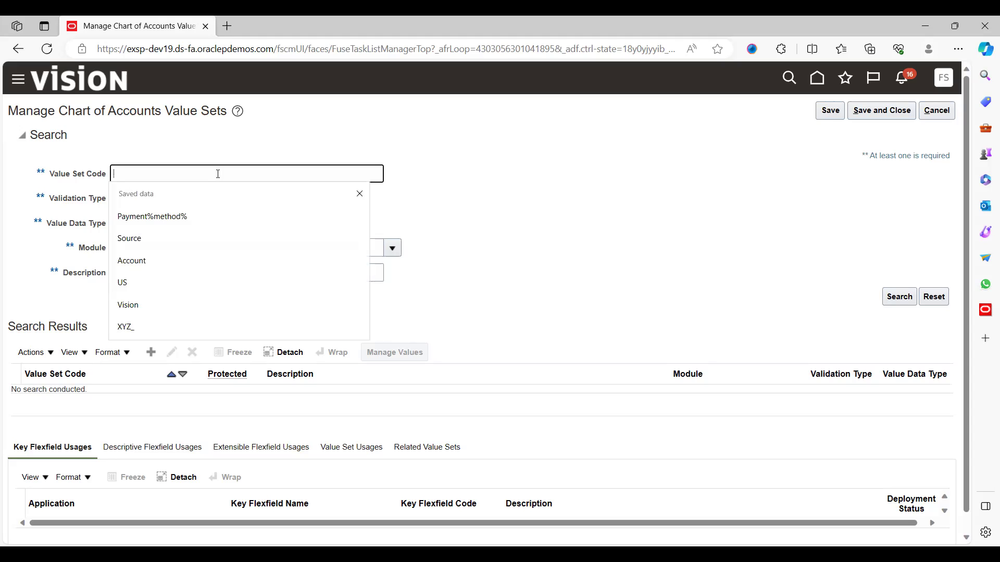
text(Corporate accoun)
key(Return)
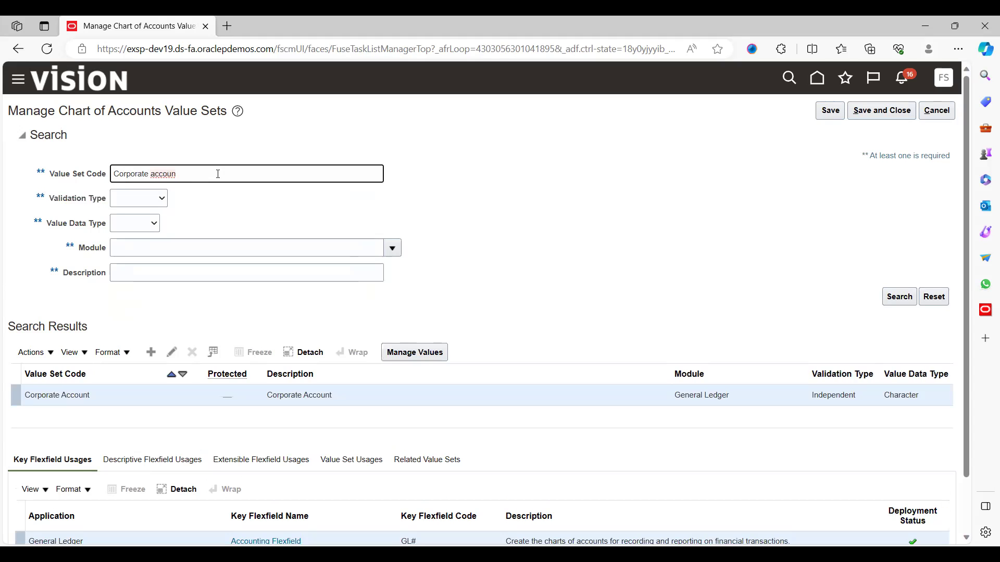
key(BackSpace)
key(BackSpace)
key(BackSpace)
key(Return)
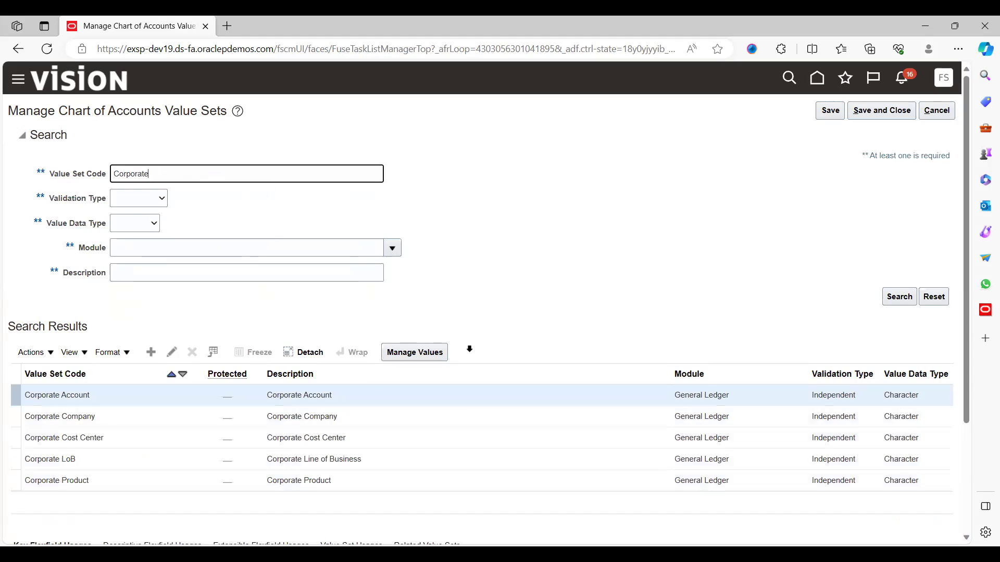
Open the Corporate Cost Center value set for editing, enable security on it and save
click(540, 319)
scroll(540, 318, down, 3)
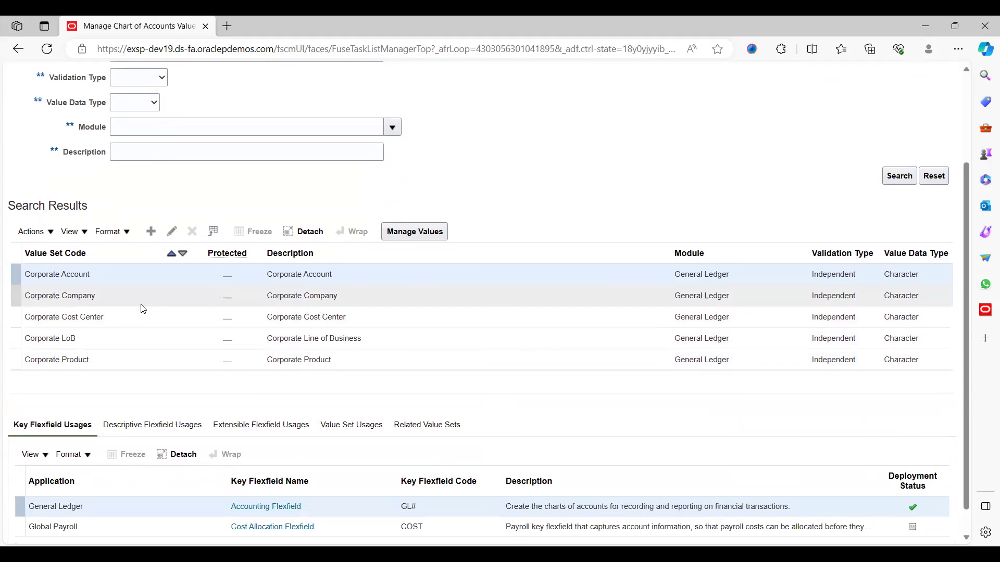
click(101, 316)
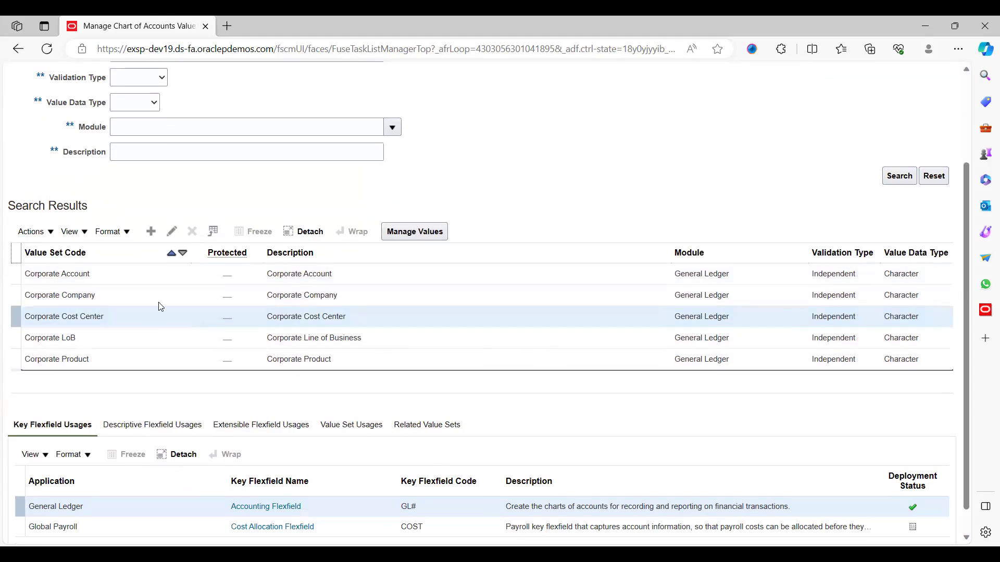
click(71, 313)
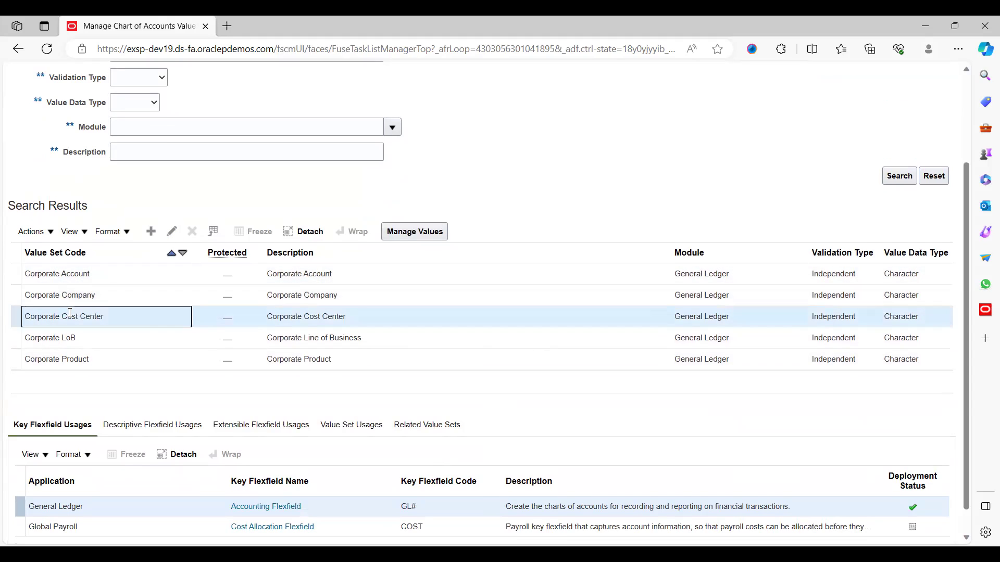
click(172, 232)
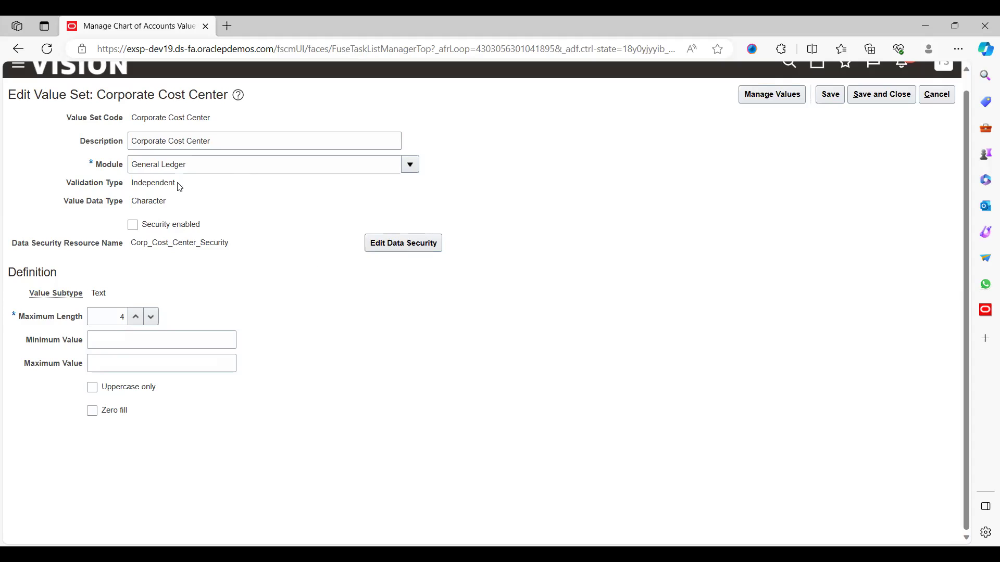
click(133, 229)
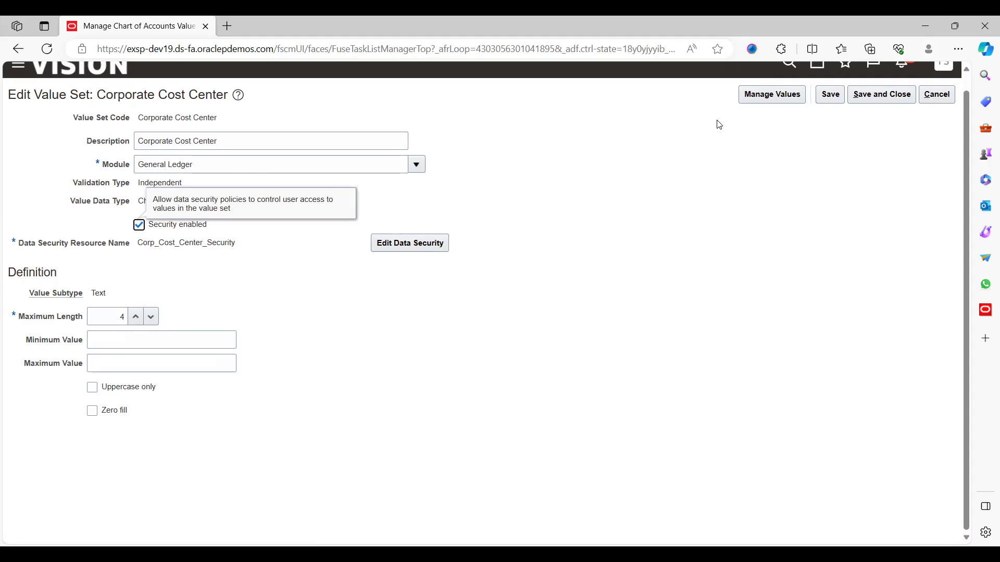
click(823, 98)
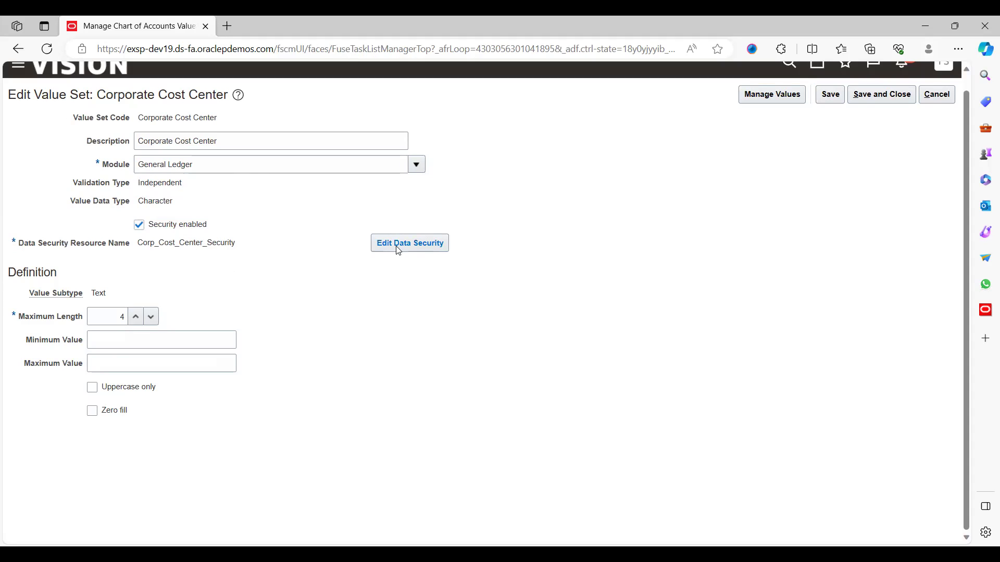
View the existing conditions in the Corp_Cost_Center_Security data security resource and leave it without changes
click(424, 253)
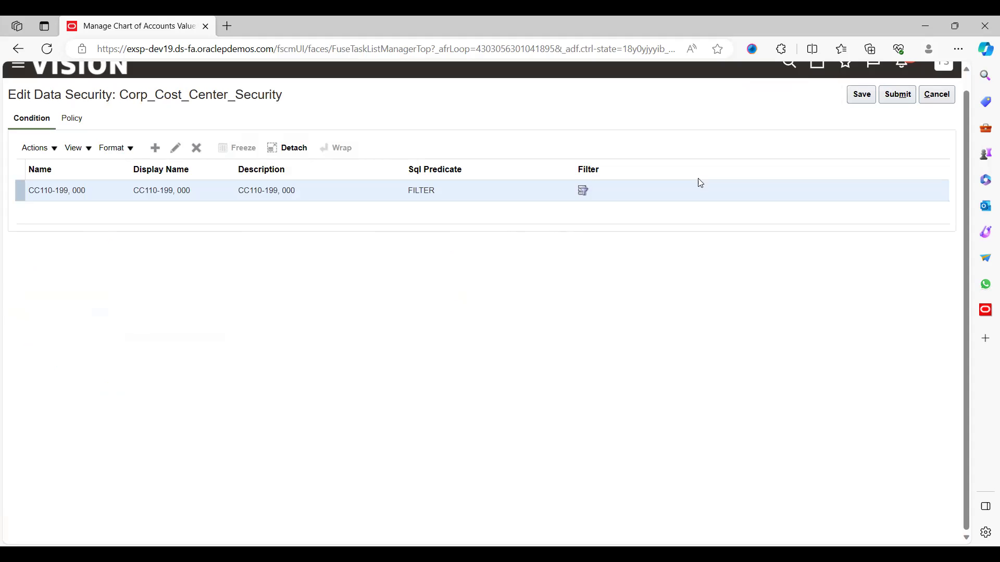
click(936, 96)
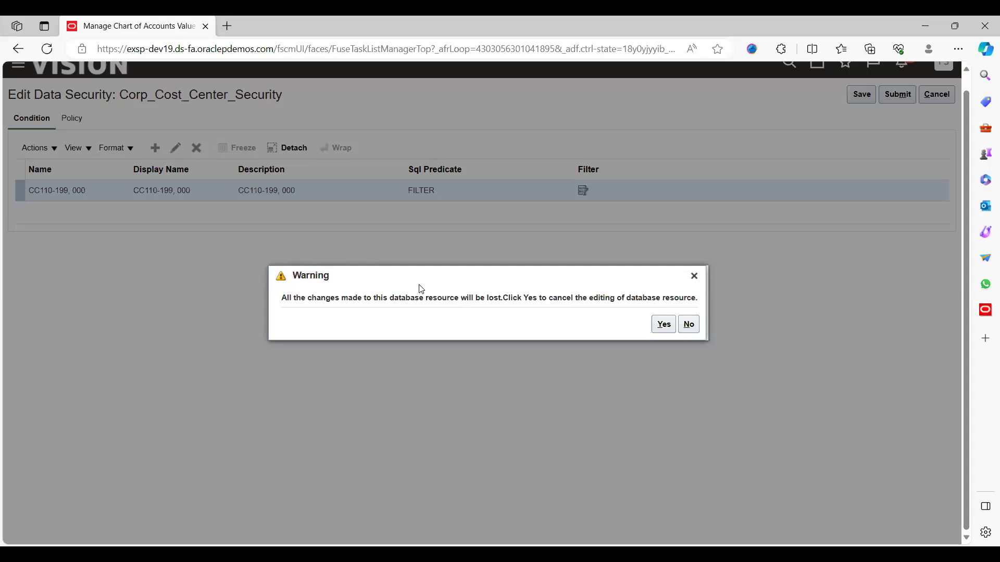
click(664, 324)
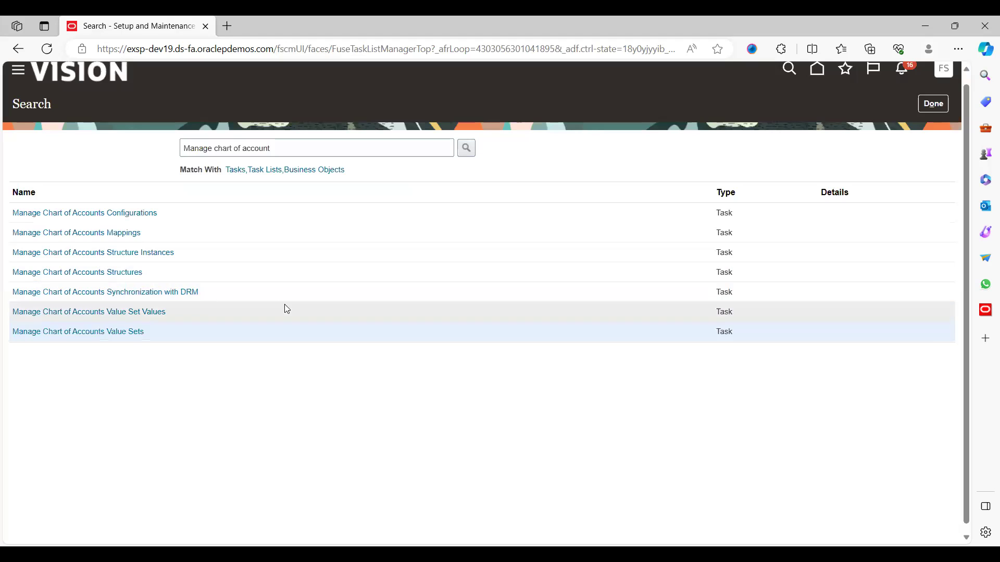
Reopen Manage Chart of Accounts Value Sets and search for the value set code "Corporate"
click(117, 340)
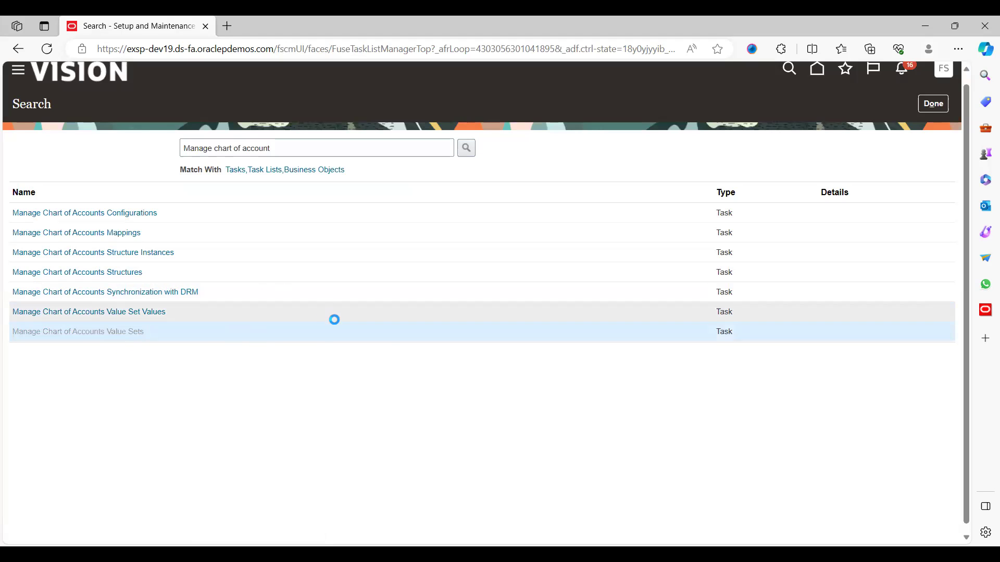
click(219, 164)
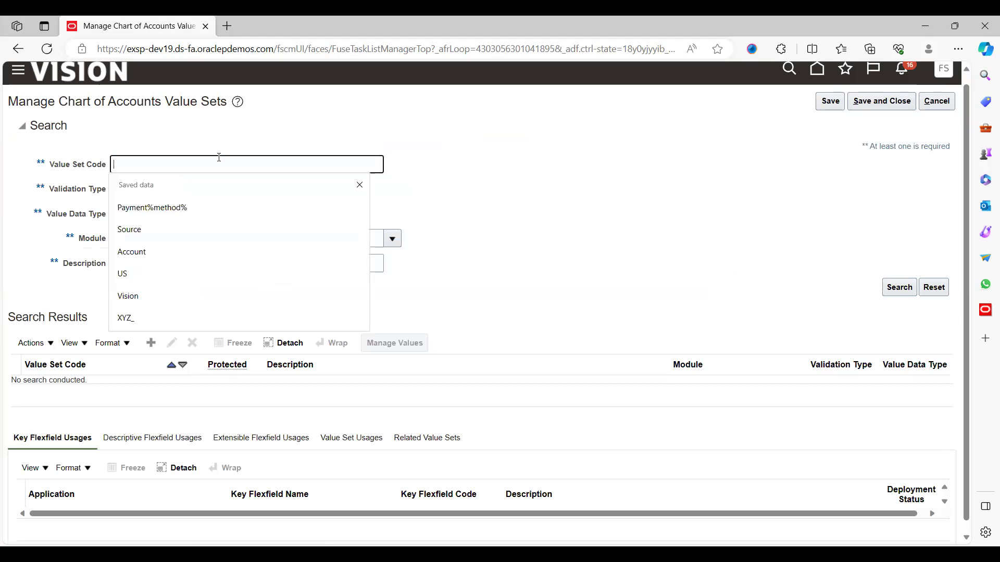
text(Co)
text(rporea)
text(rate)
key(Return)
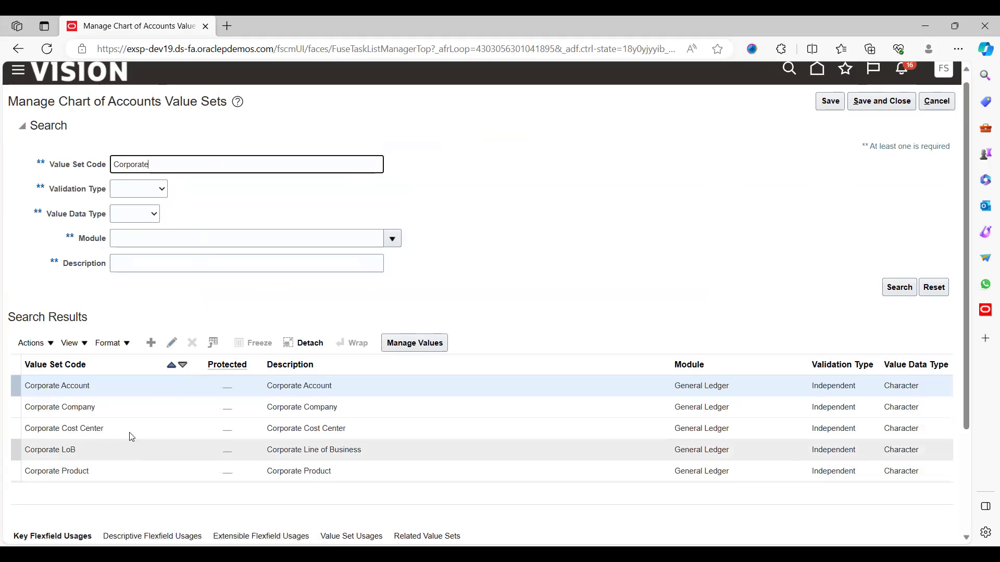
Enable security on the Corporate Company value set with the data security resource name SR_Company_T and save it
click(74, 387)
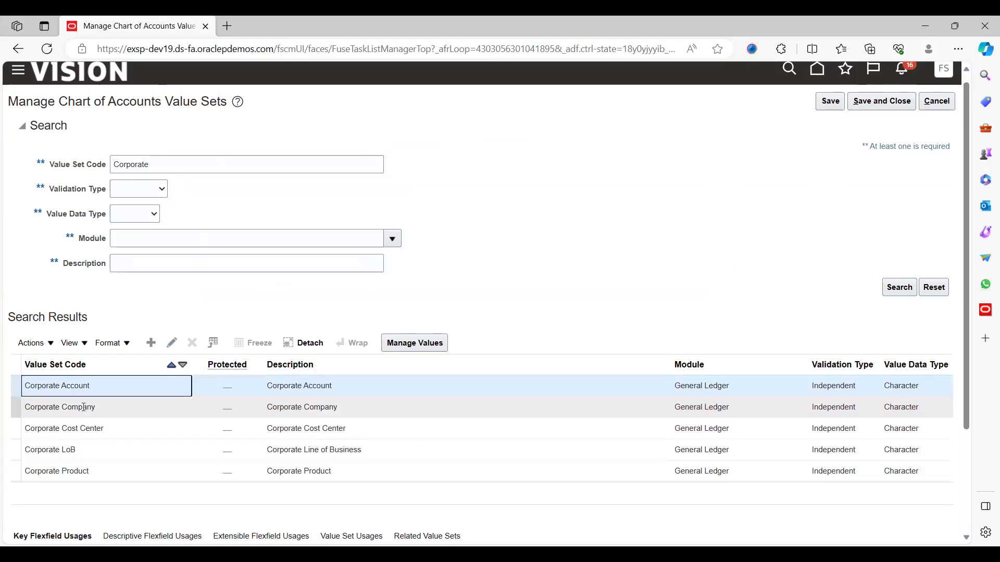
click(83, 407)
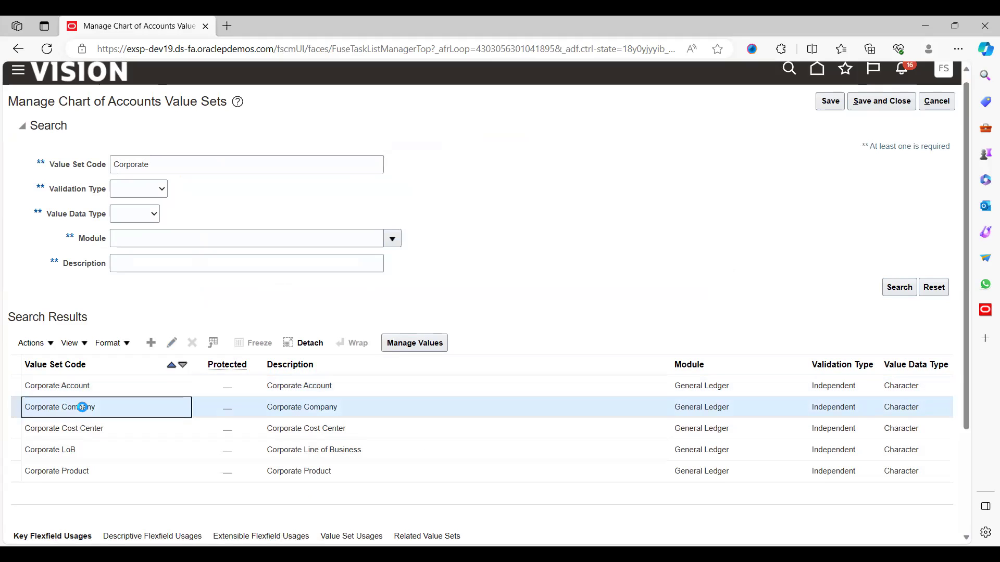
click(172, 344)
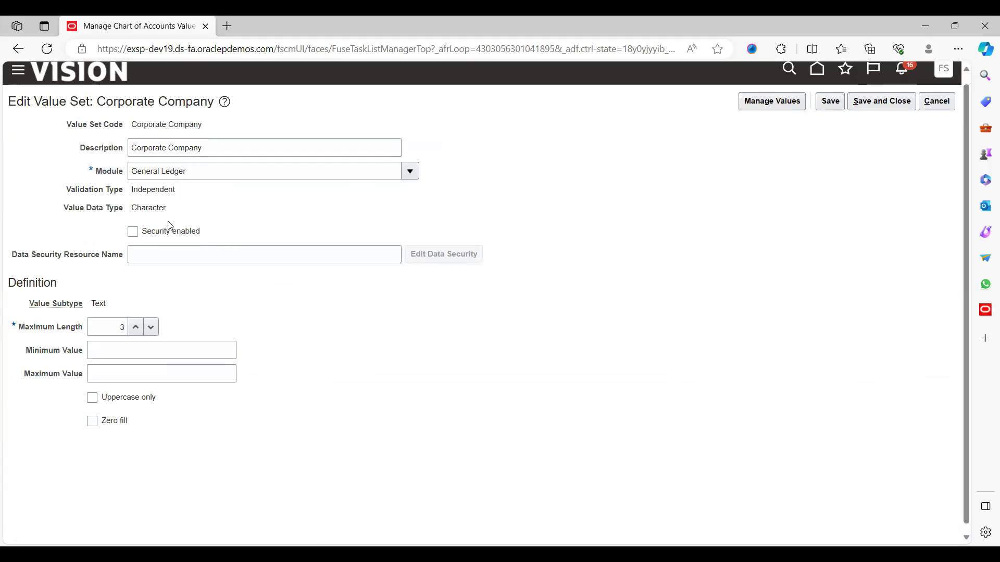
click(134, 236)
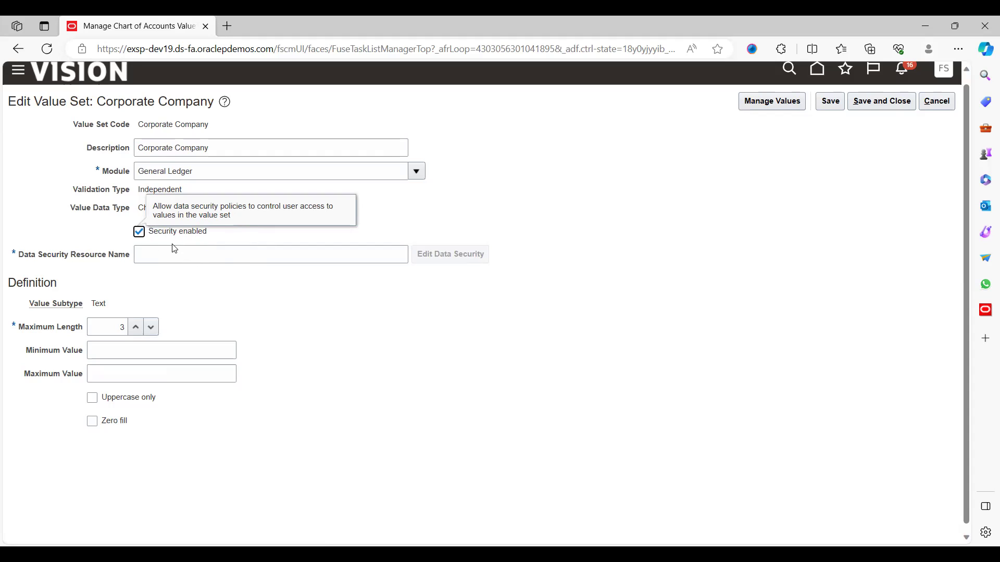
click(175, 248)
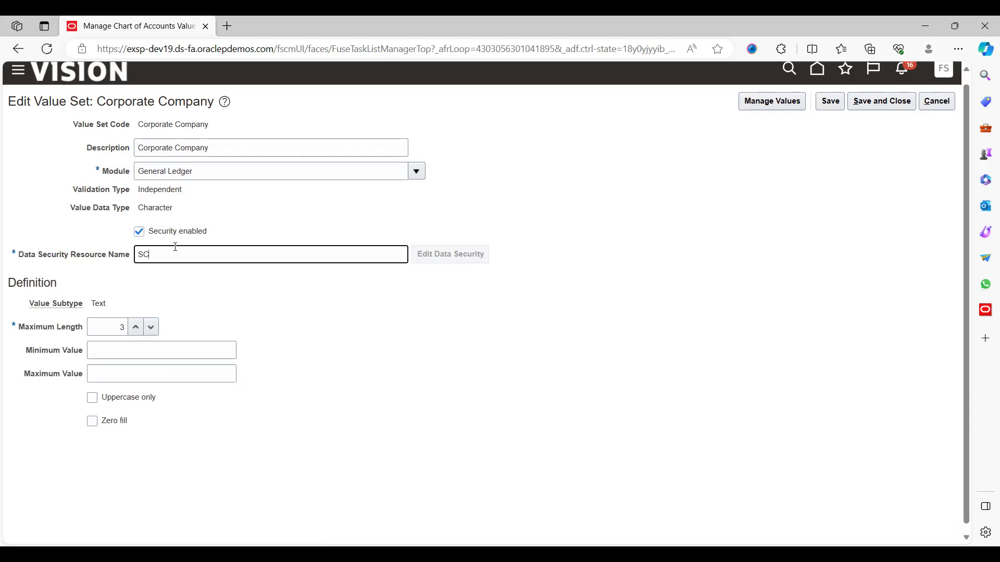
text(R)
text(_COM)
text(mpany_T)
click(832, 104)
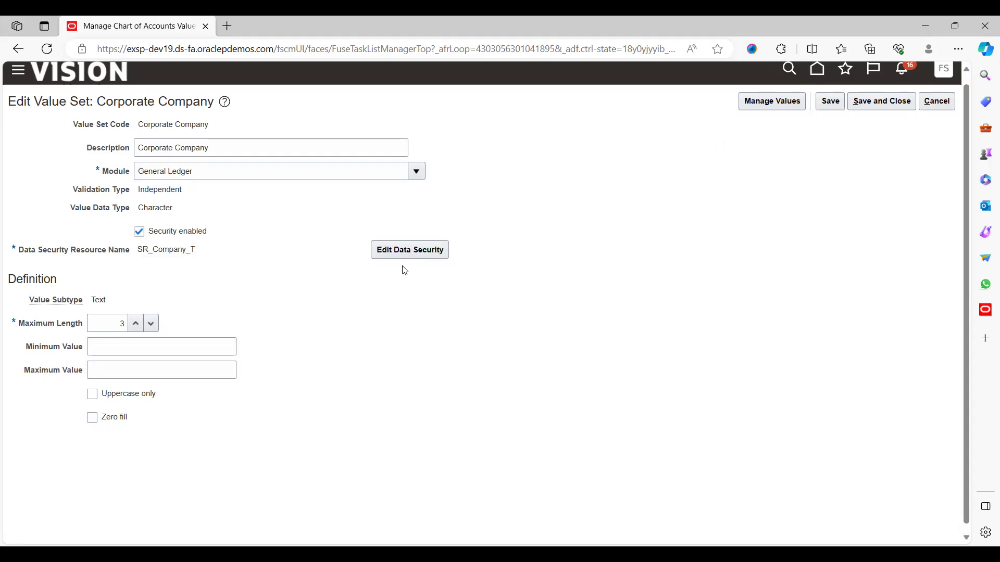
Open the data security of the value set and create a condition with the name, display name and description SR_Company_R
click(418, 254)
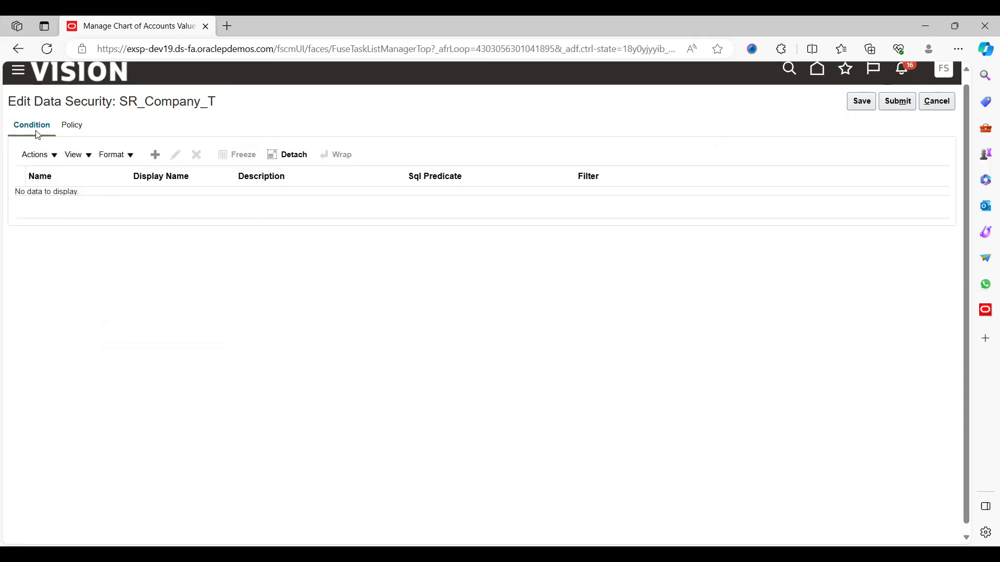
click(53, 156)
click(50, 176)
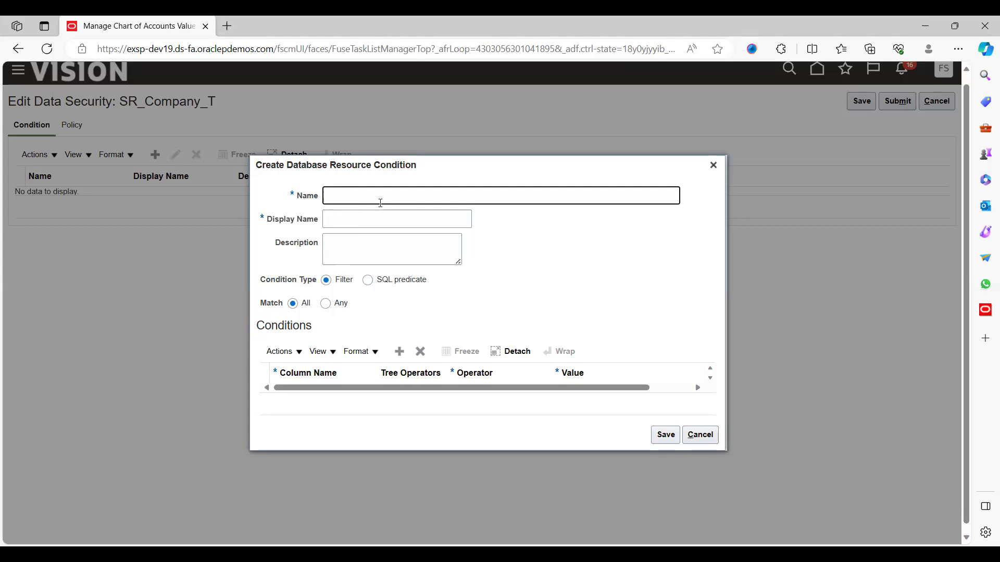
text(SR_Company_R)
key(Tab)
key(shift+Tab)
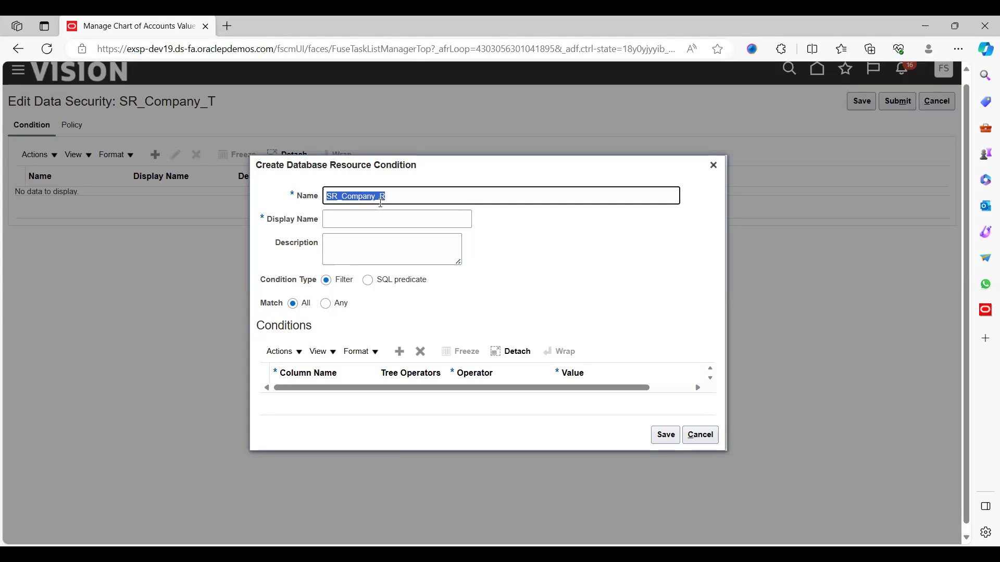
key(ctrl+c)
key(Tab)
key(ctrl+v)
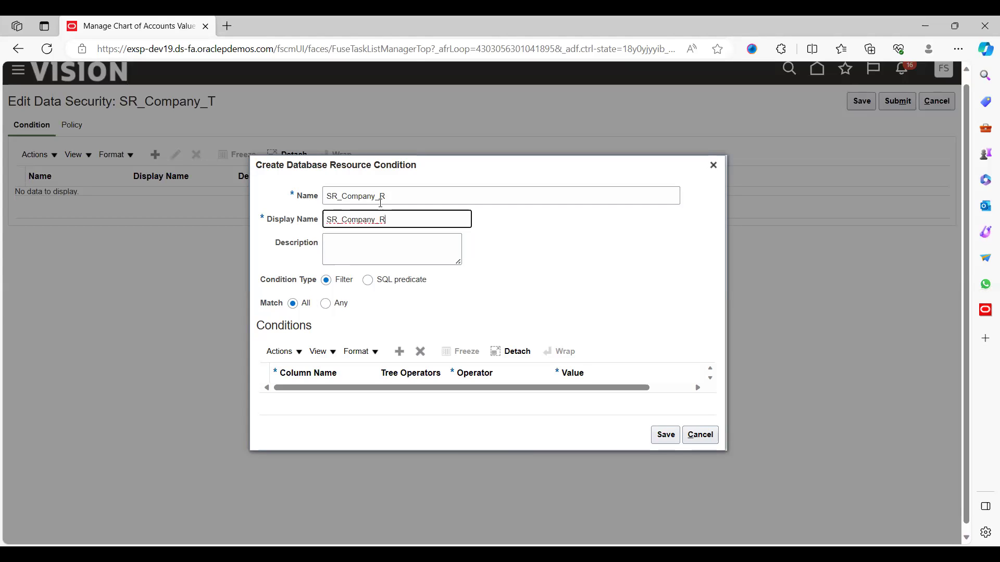
key(Tab)
key(ctrl+v)
key(Tab)
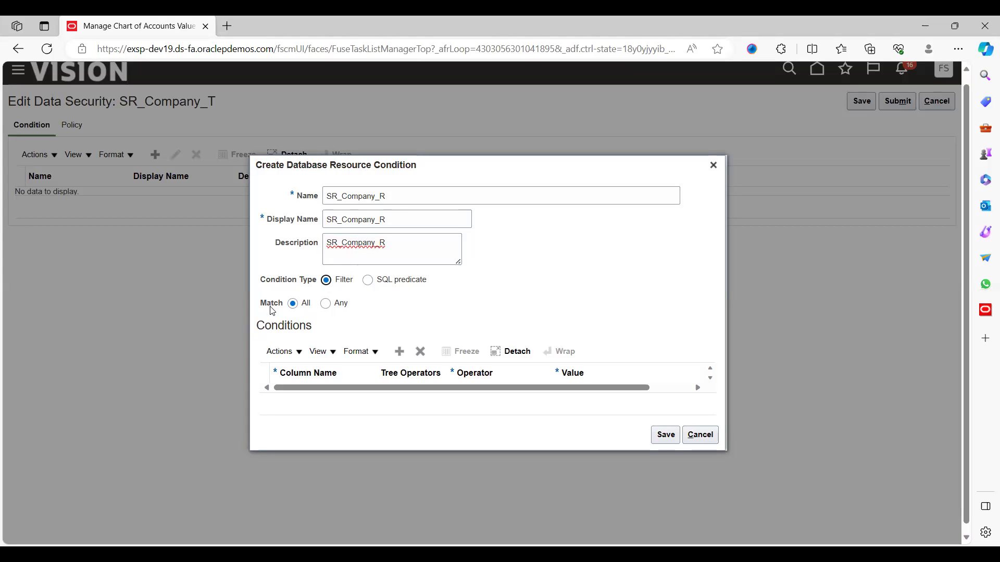
Set the condition to match any, add a filter where VALUE is equal to 101, and save the condition
click(326, 304)
click(399, 358)
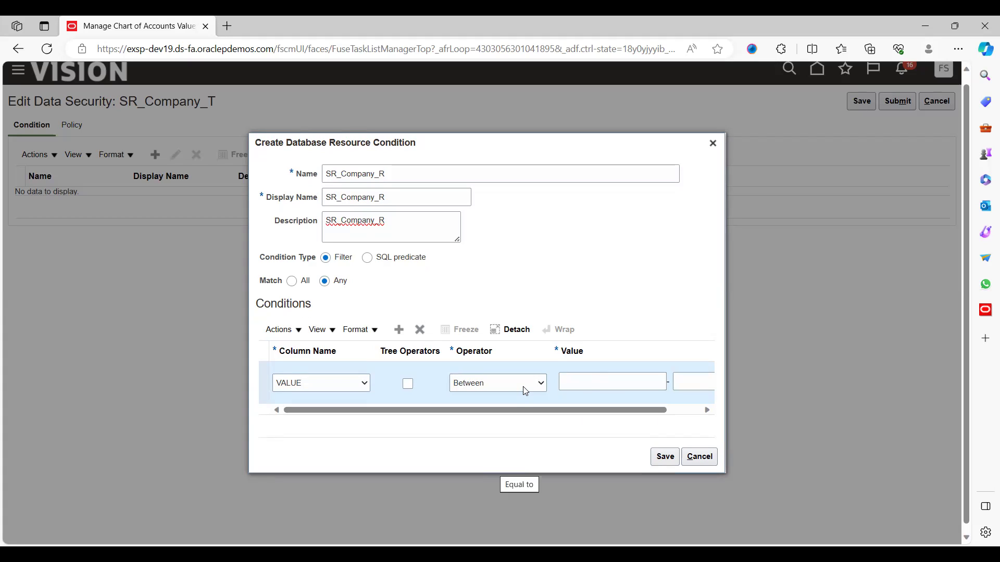
click(591, 383)
text(101)
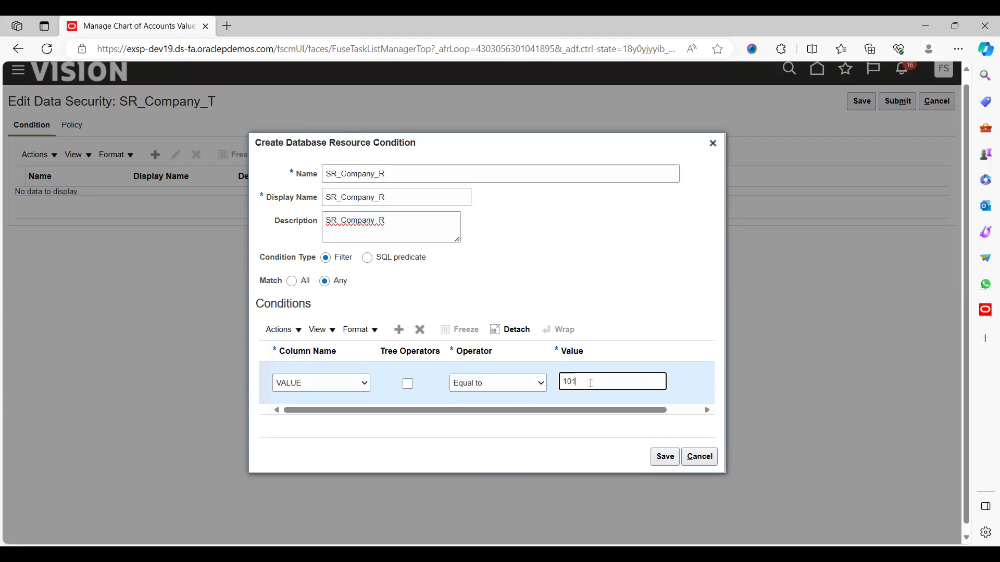
key(Tab)
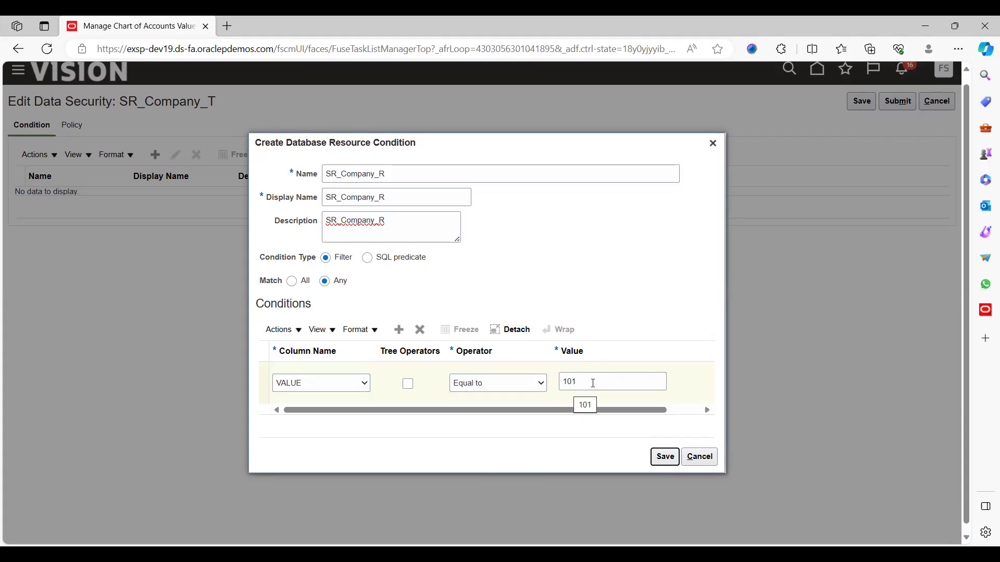
click(671, 463)
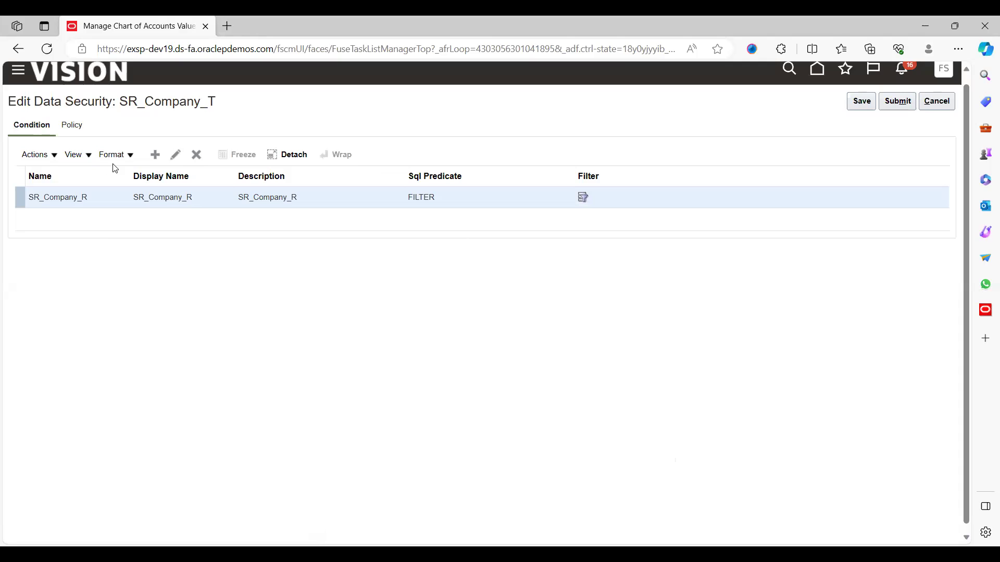
Create a data security policy named SR_Company_R in the General Ledger module with start date 12/9/23
click(74, 126)
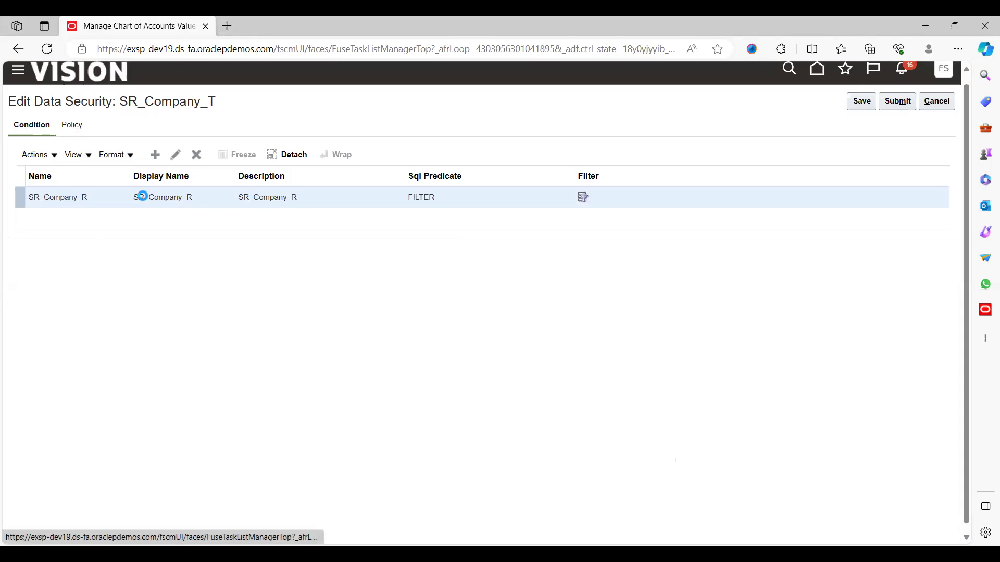
click(155, 155)
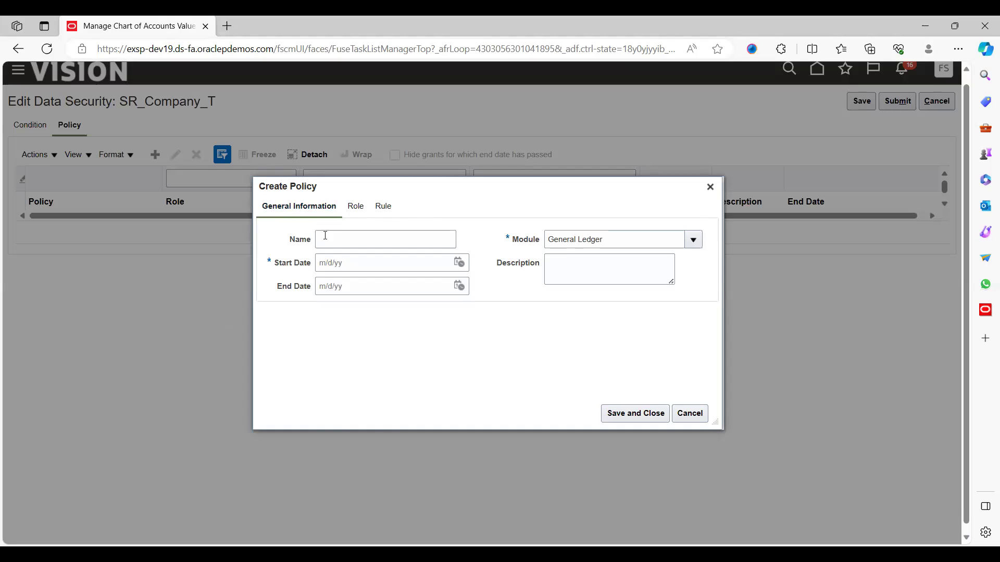
click(343, 241)
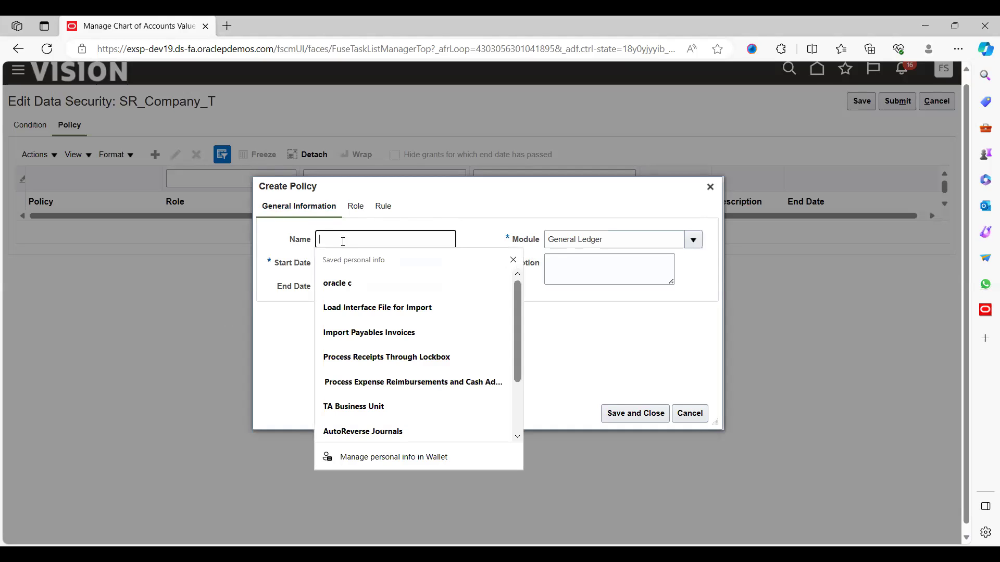
text(SR_Company_R)
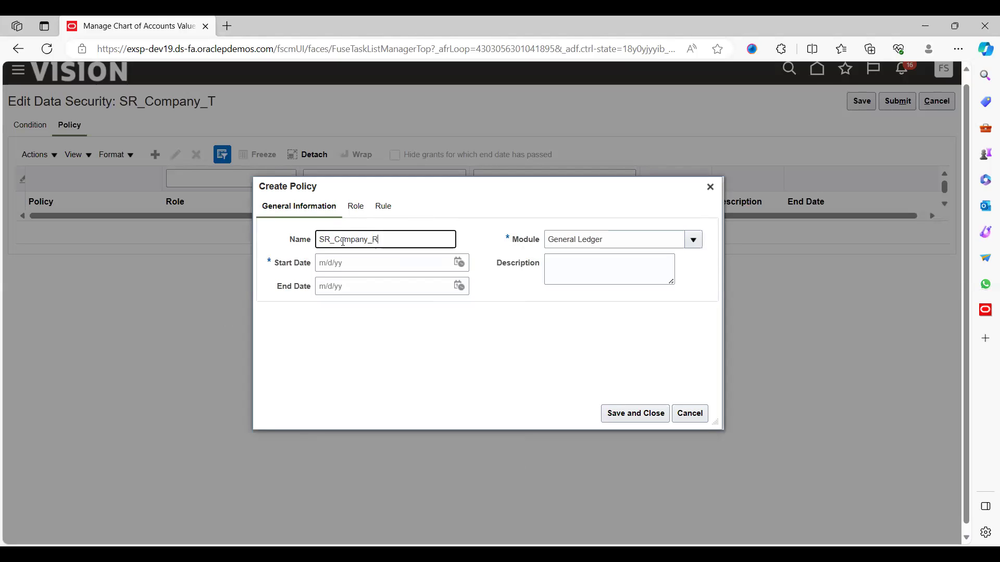
key(Tab)
click(458, 263)
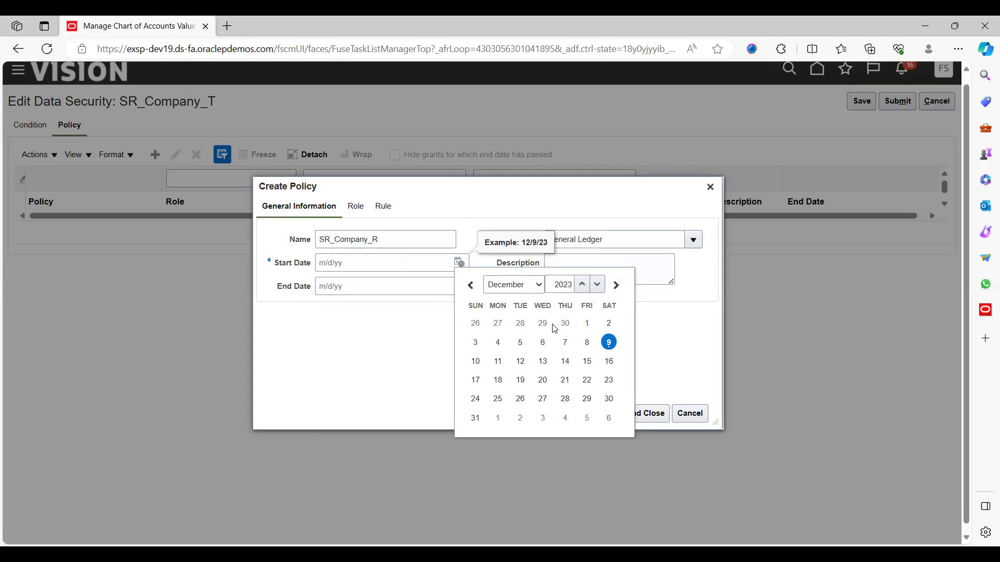
click(608, 342)
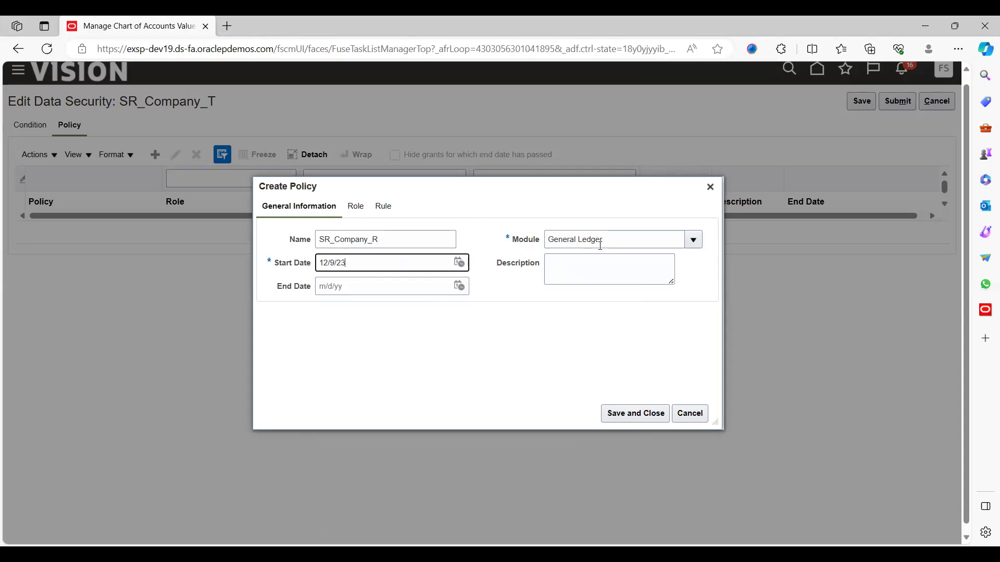
click(635, 415)
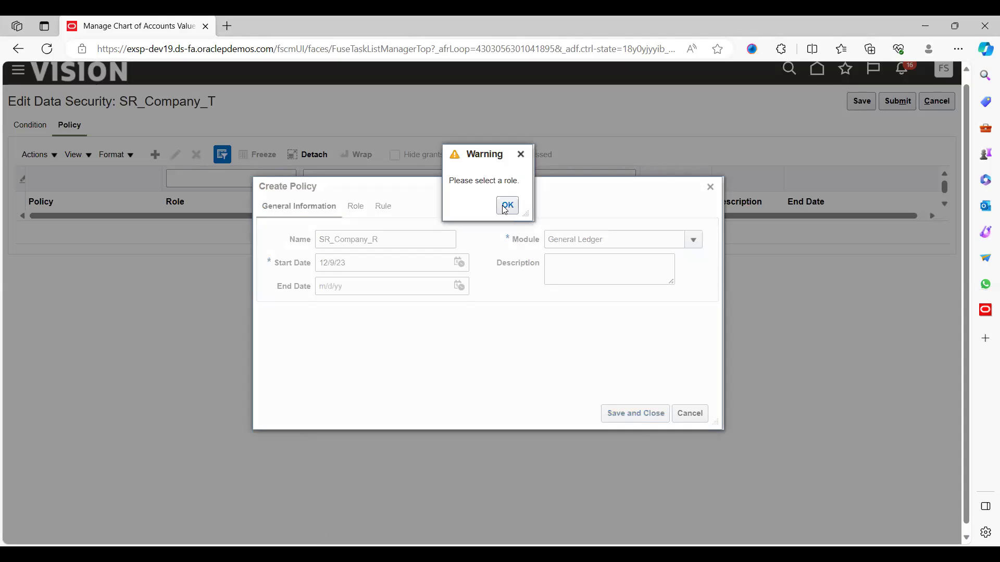
click(506, 207)
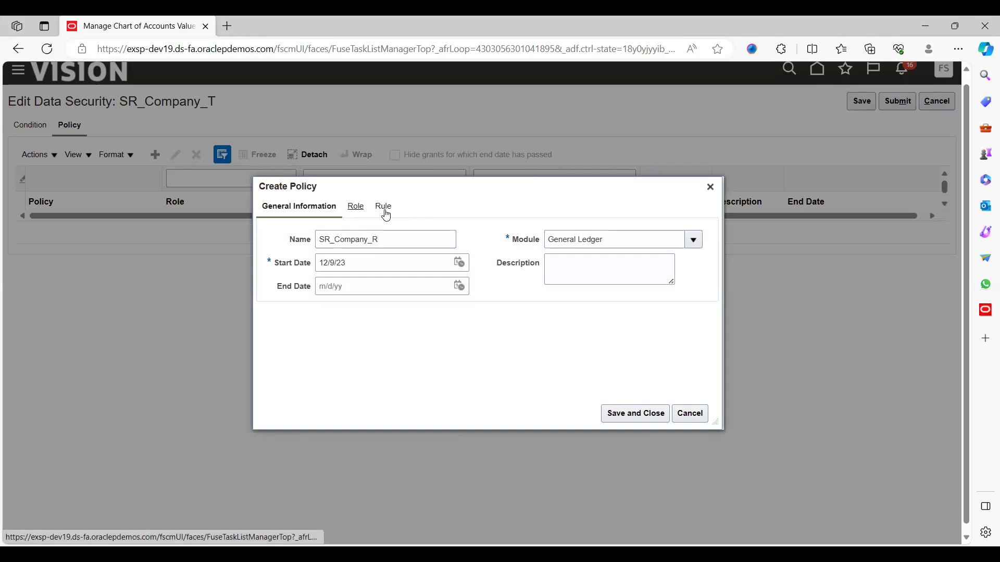
Start adding a role to the policy and copy the role code ORA_GL_GENERAL_ACCOUNTANT_JOB from the PowerPoint slide
click(356, 207)
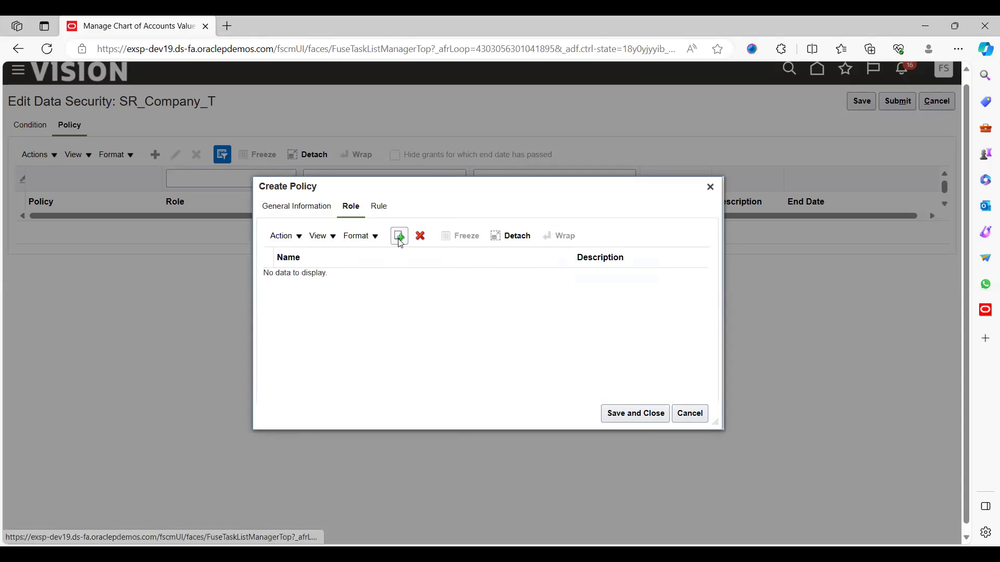
click(399, 237)
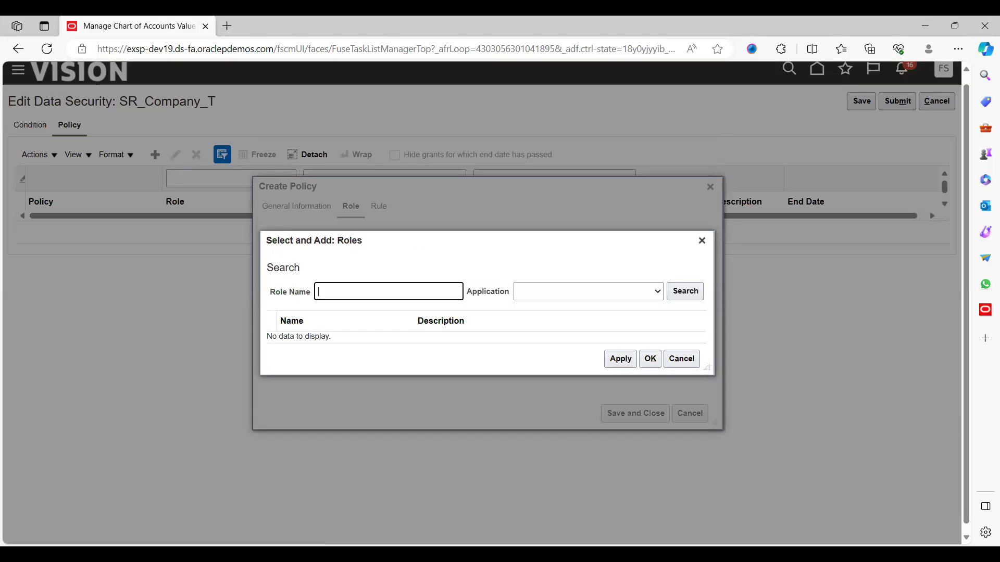
key(alt+Tab)
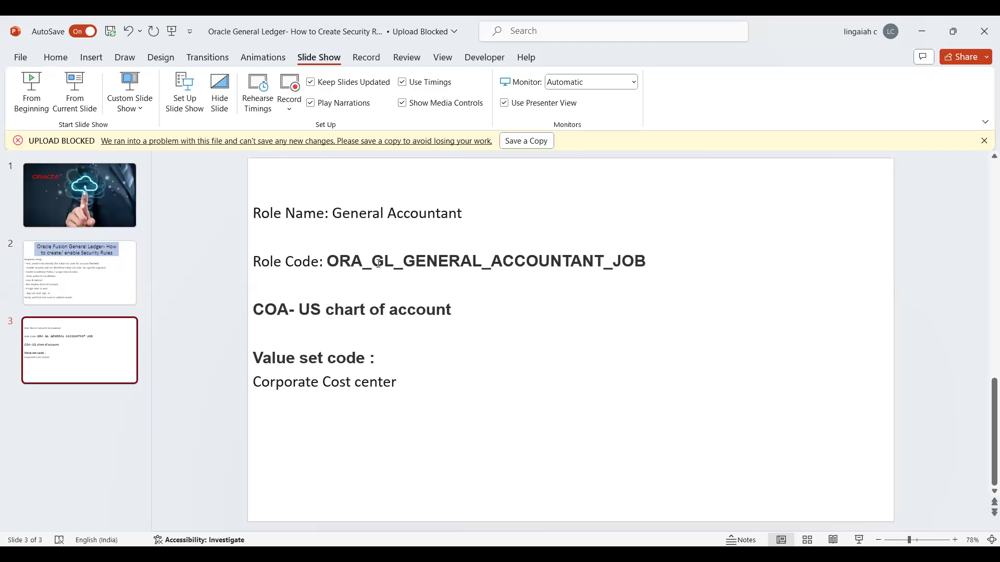
triple_click(349, 261)
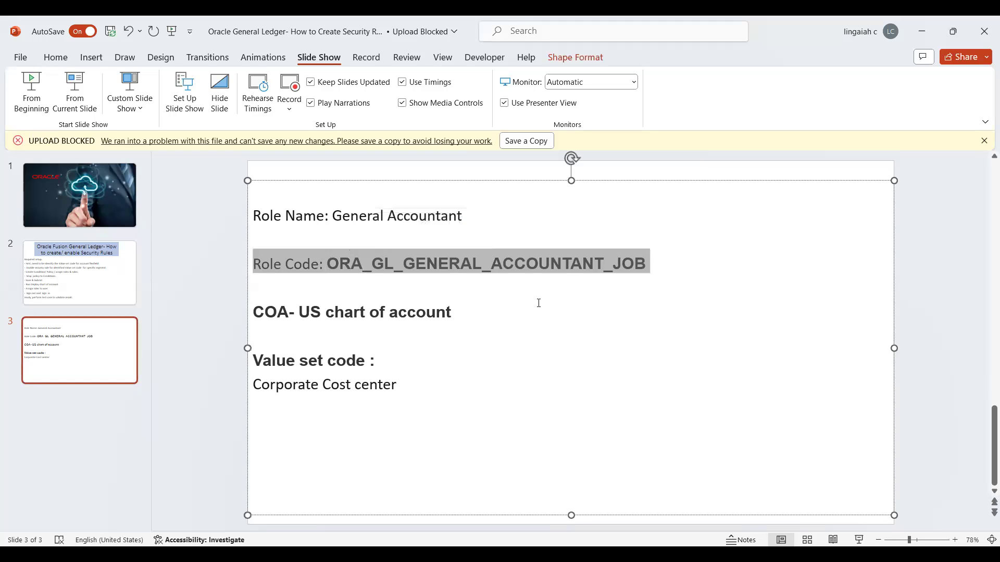
key(Down)
key(Down)
drag(651, 266, 337, 266)
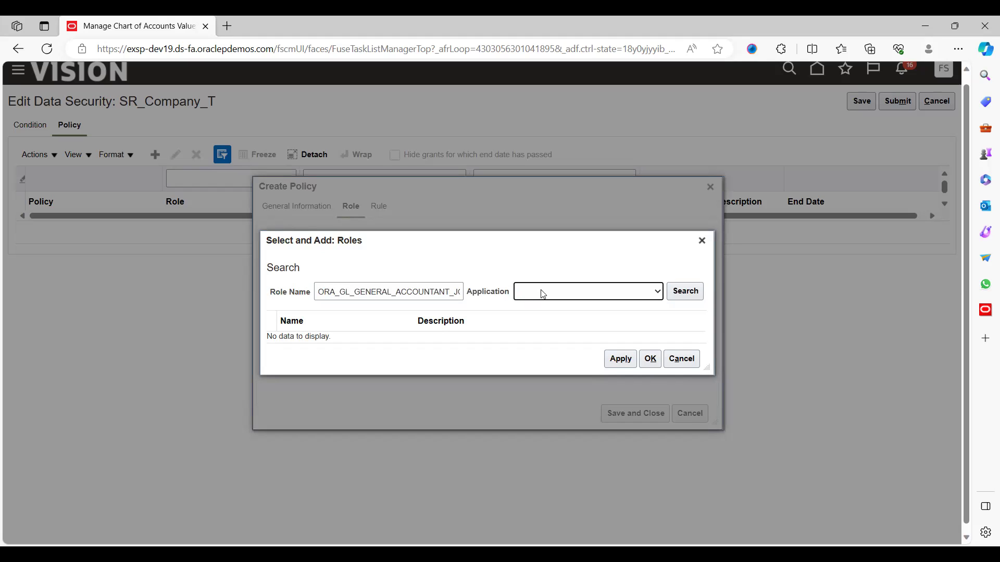
Search the fscm application for ORA_GL_GENERAL_ACCOUNTANT_JOB, add the General Accountant role to the policy, and open the policy's rule settings
click(540, 324)
text(fscm)
click(685, 291)
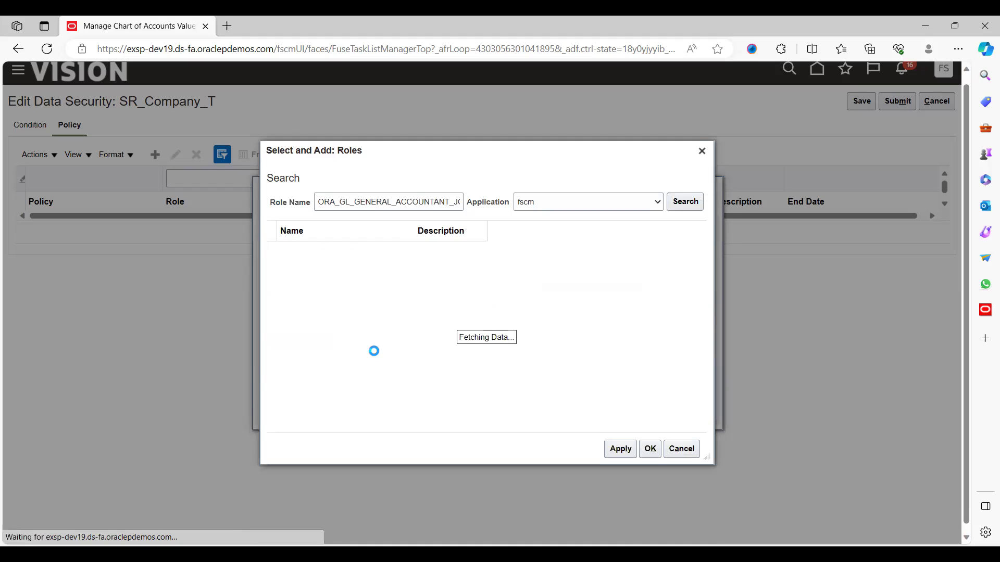
click(343, 336)
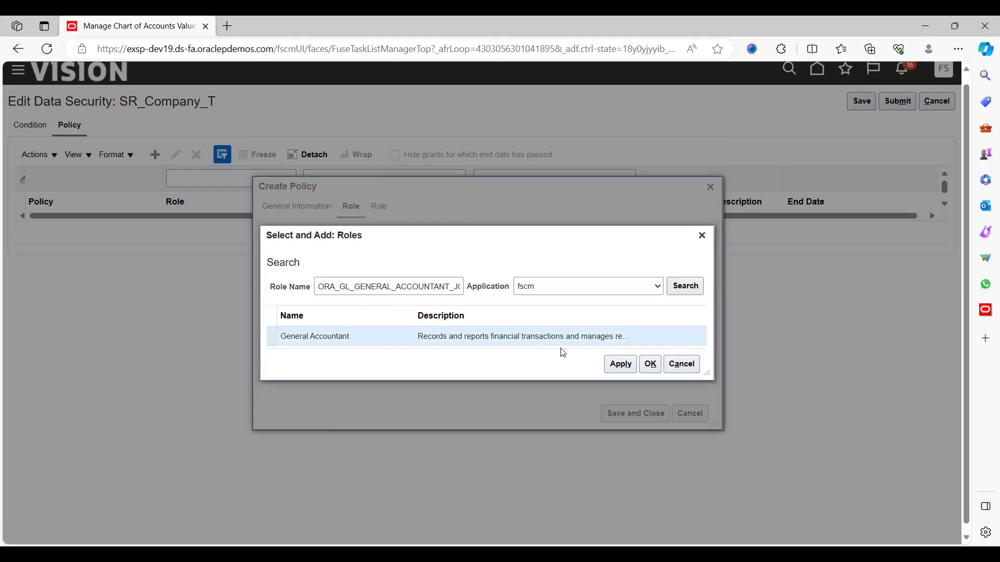
click(617, 364)
click(651, 365)
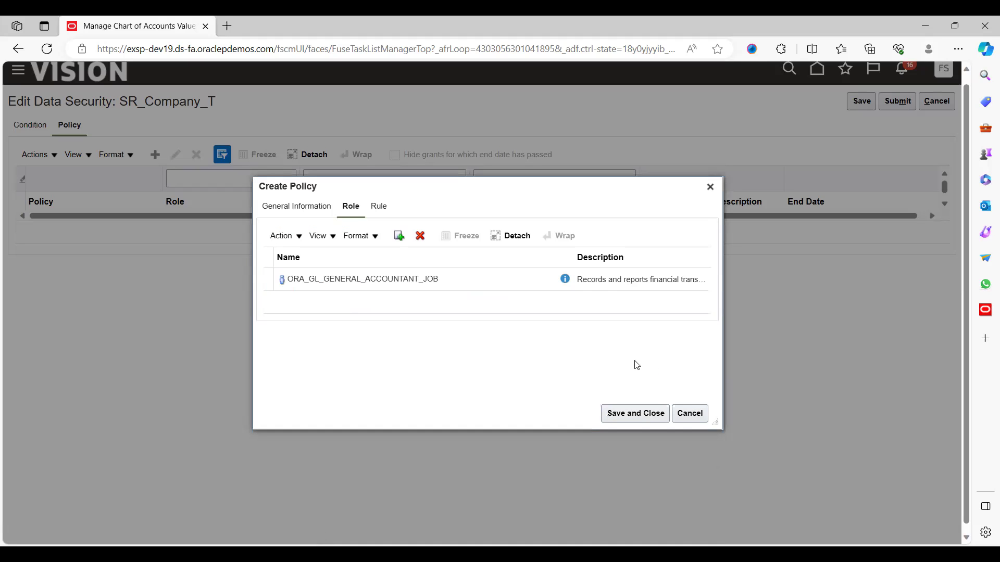
click(648, 417)
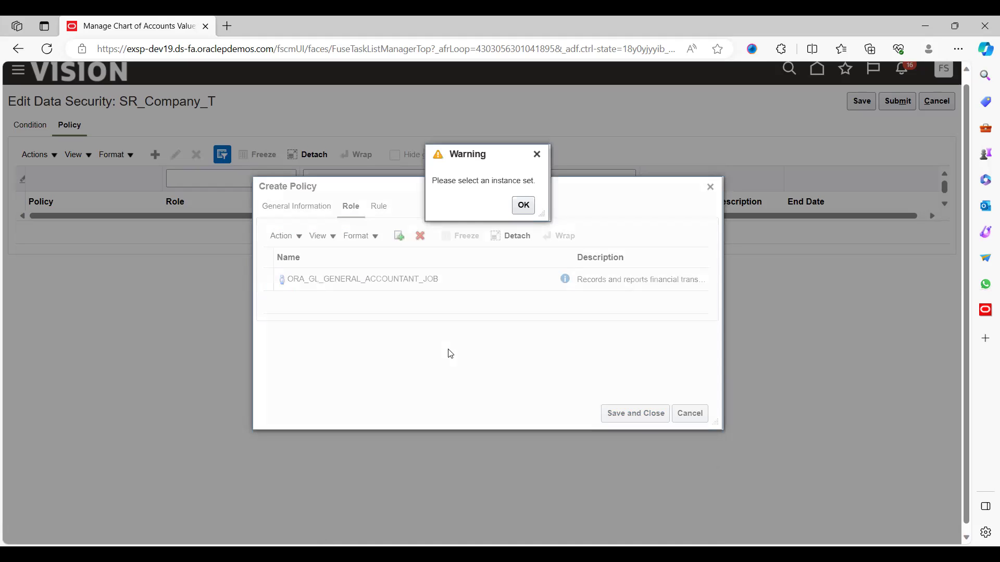
click(522, 205)
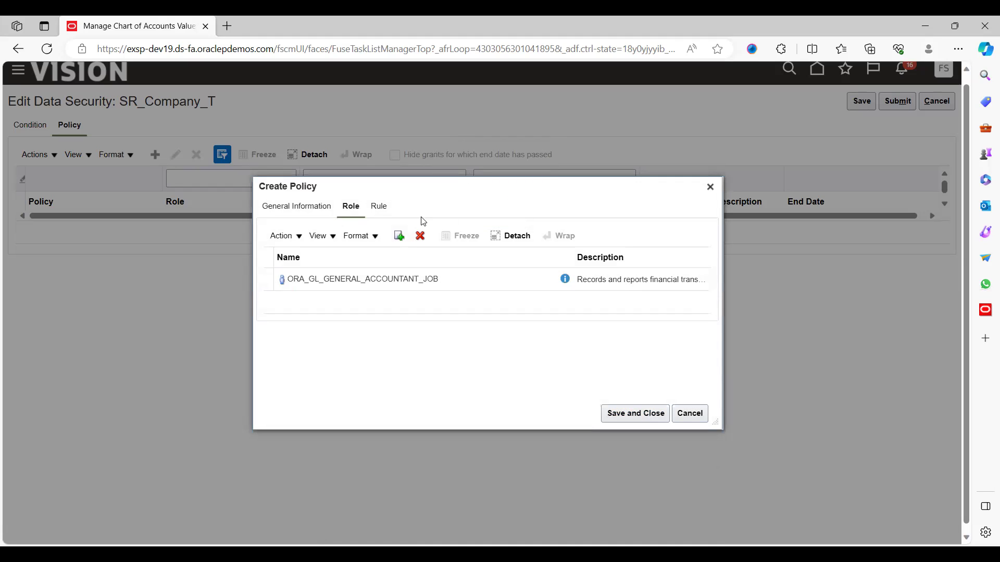
click(379, 211)
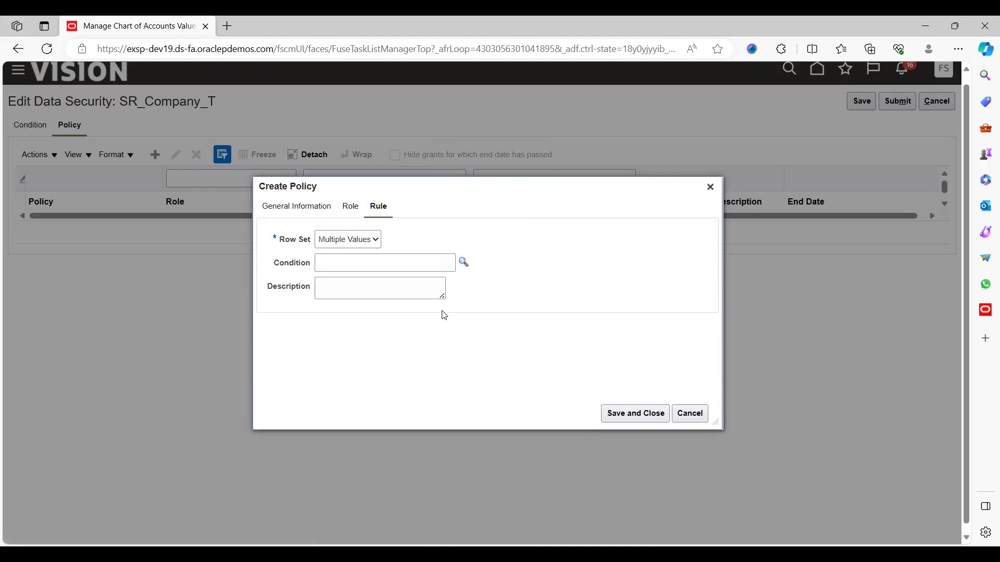
click(404, 258)
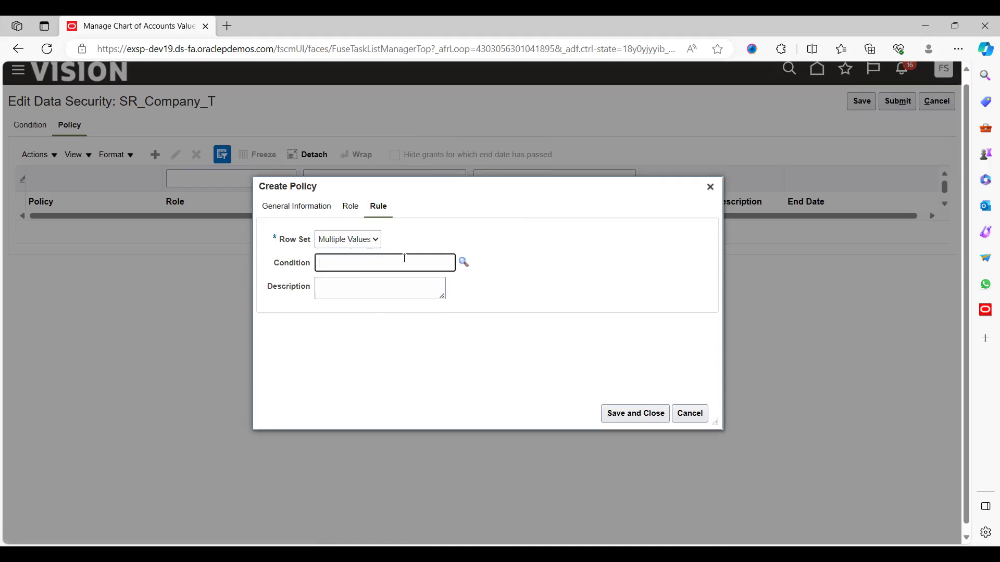
click(366, 242)
click(457, 263)
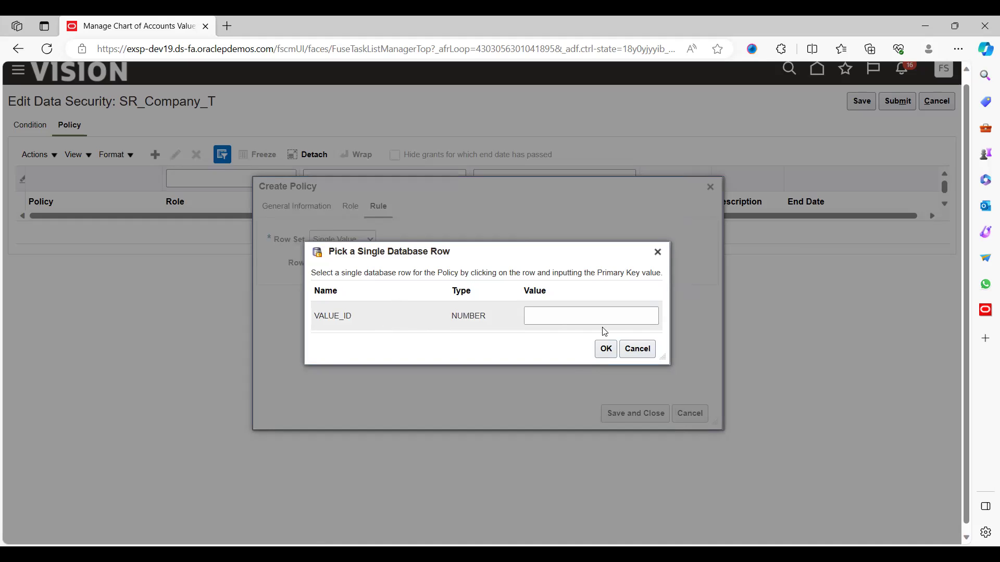
click(639, 349)
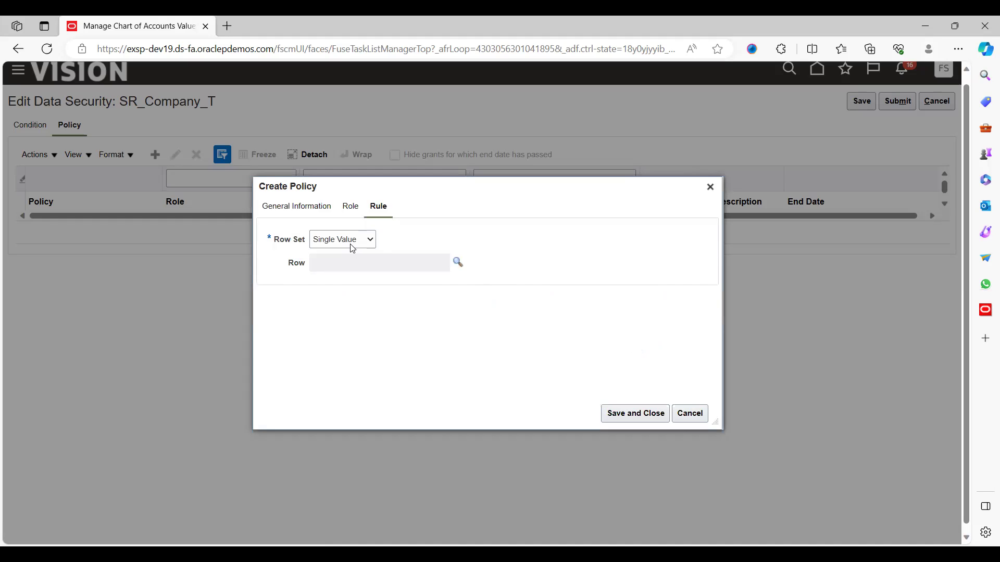
click(372, 280)
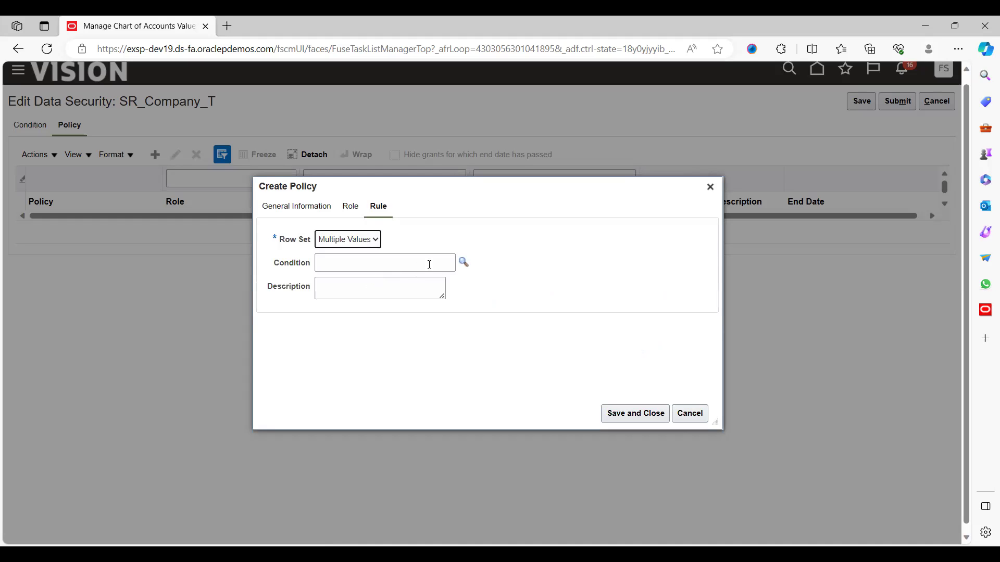
Assign the condition SR_Company_R to the policy's multiple-values rule, then save and close the policy
click(463, 262)
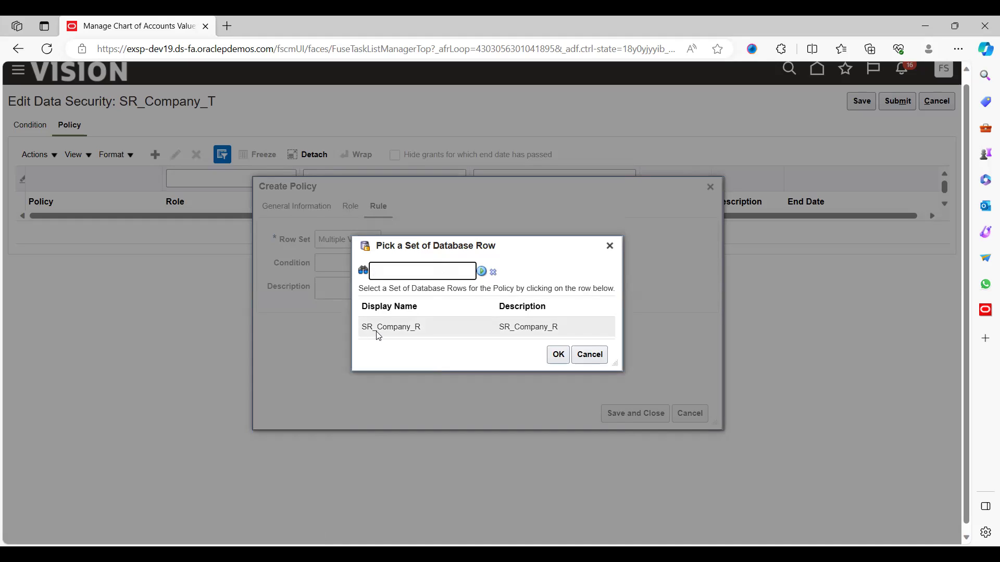
click(539, 329)
click(556, 355)
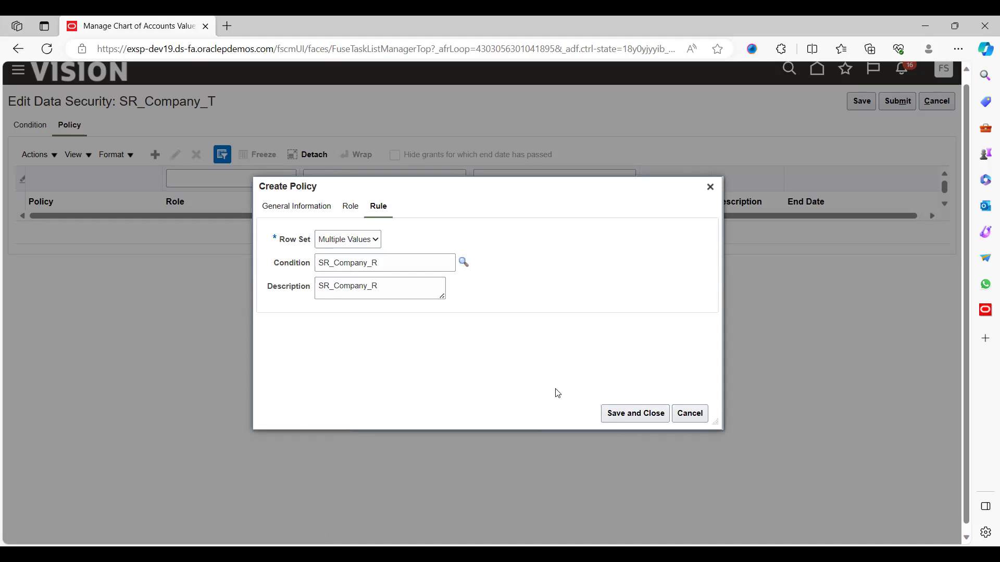
click(616, 420)
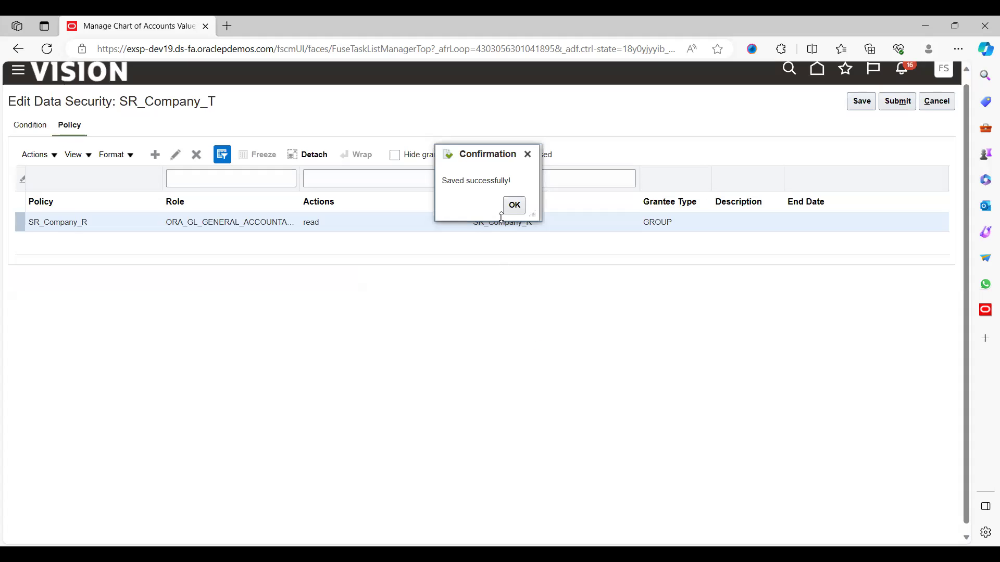
Save and submit the data security settings of the SR_Company_T database resource
click(514, 205)
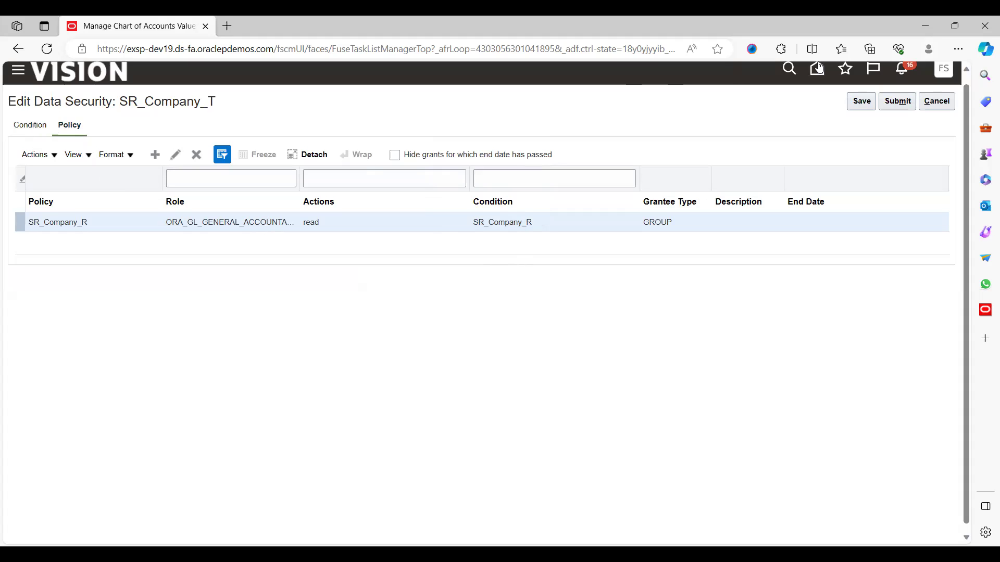
click(863, 104)
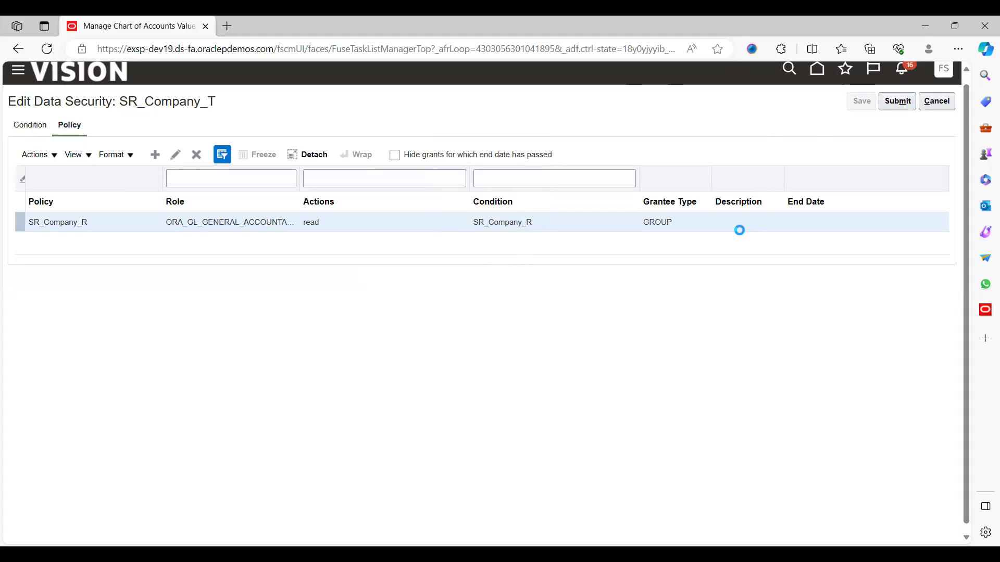
click(898, 100)
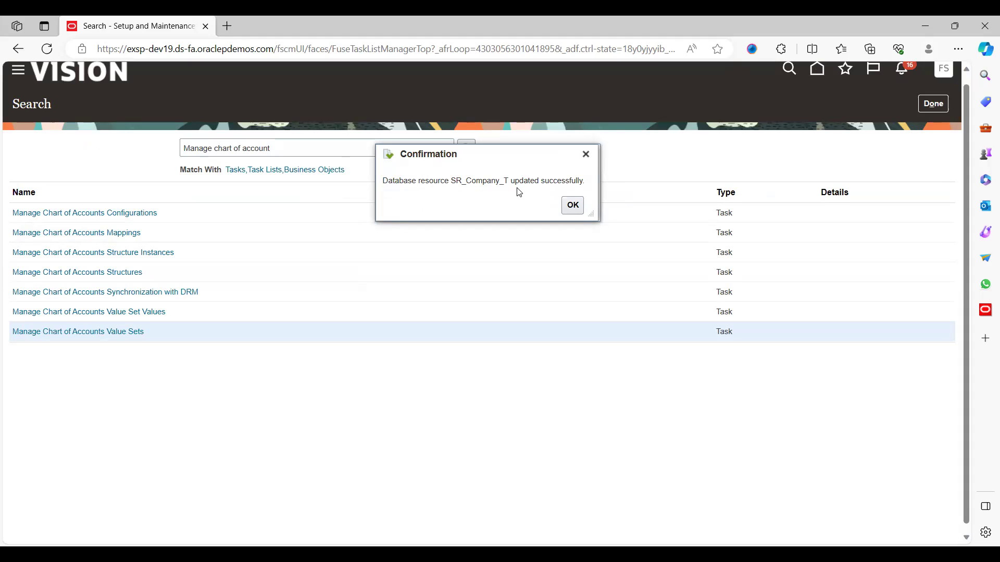
click(571, 206)
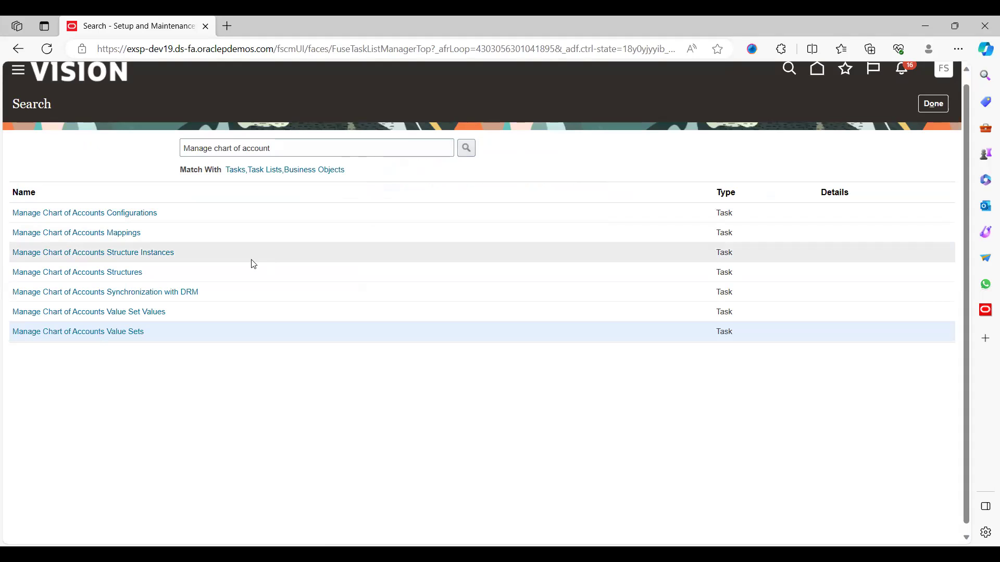
Deploy the General Ledger Accounting Flexfield from the Manage Chart of Accounts Structure Instances task, then finish the task
click(128, 255)
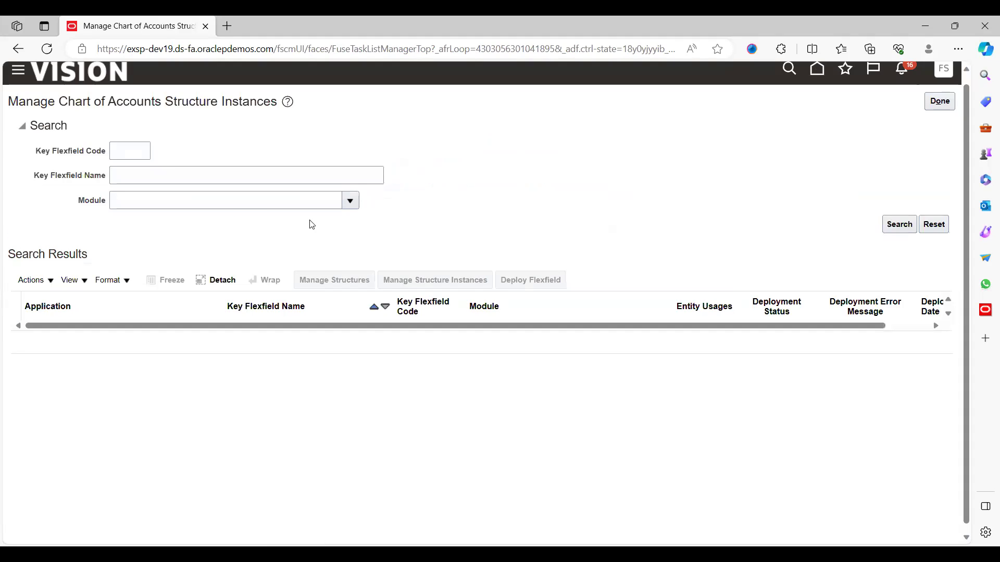
click(898, 224)
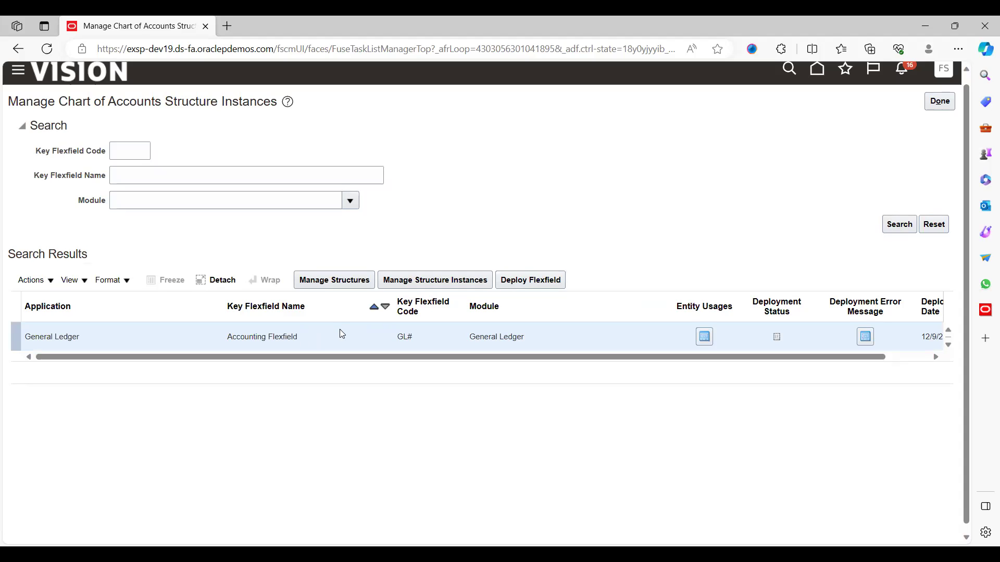
click(546, 289)
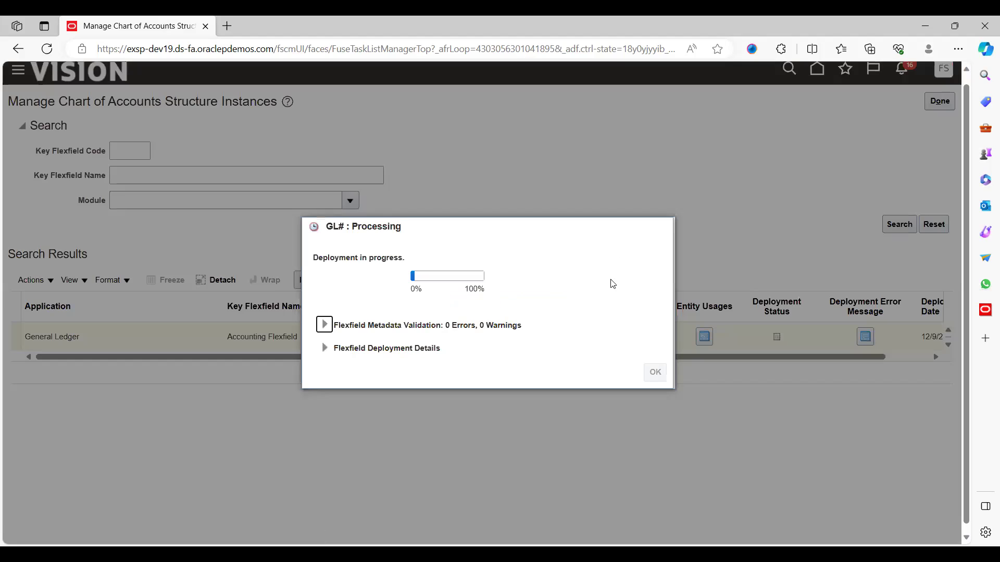
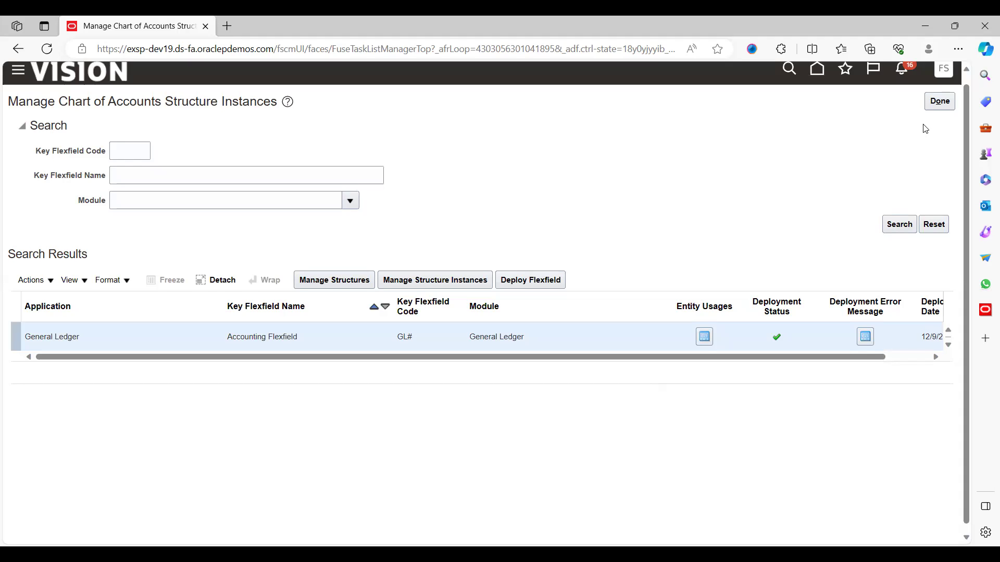
click(940, 102)
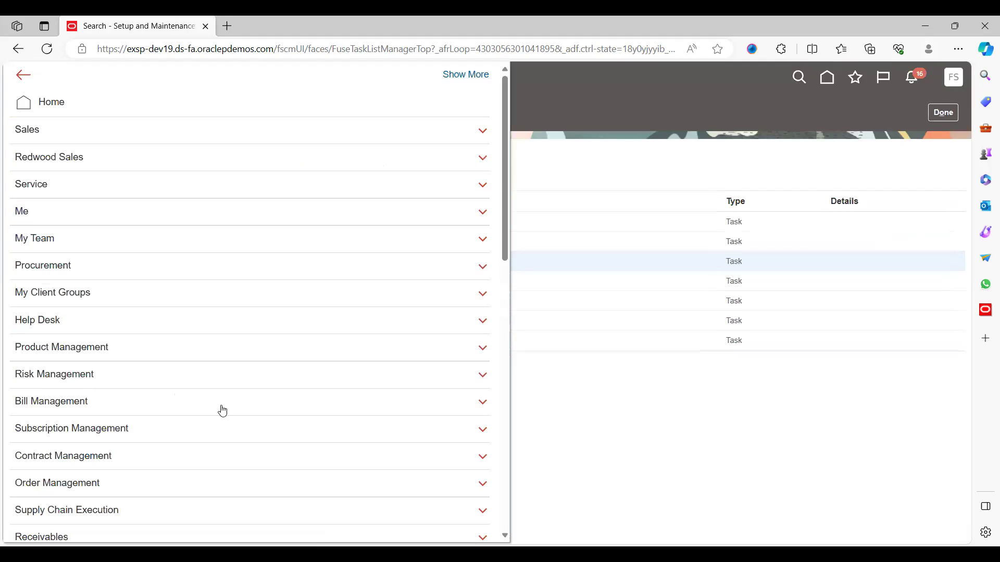
Go to the Security Console, search the user accounts by the employee's user name, and open that account for editing
scroll(510, 502, down, 6)
scroll(510, 501, down, 5)
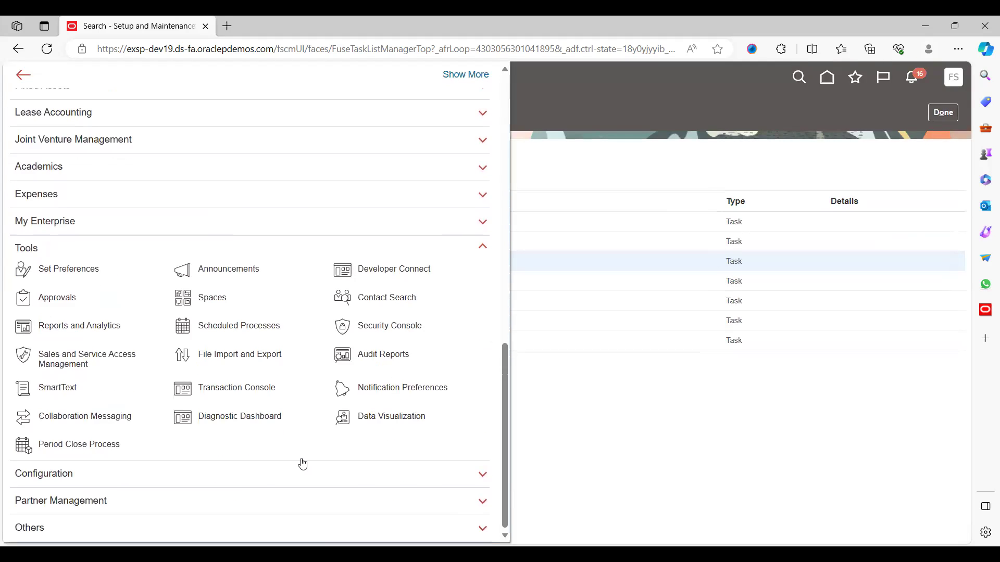
click(398, 327)
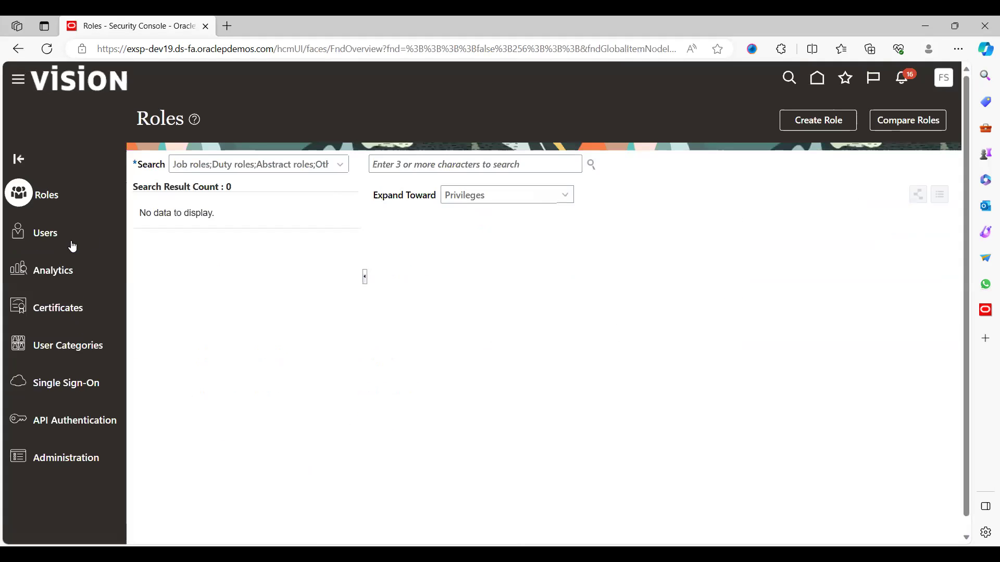
click(44, 232)
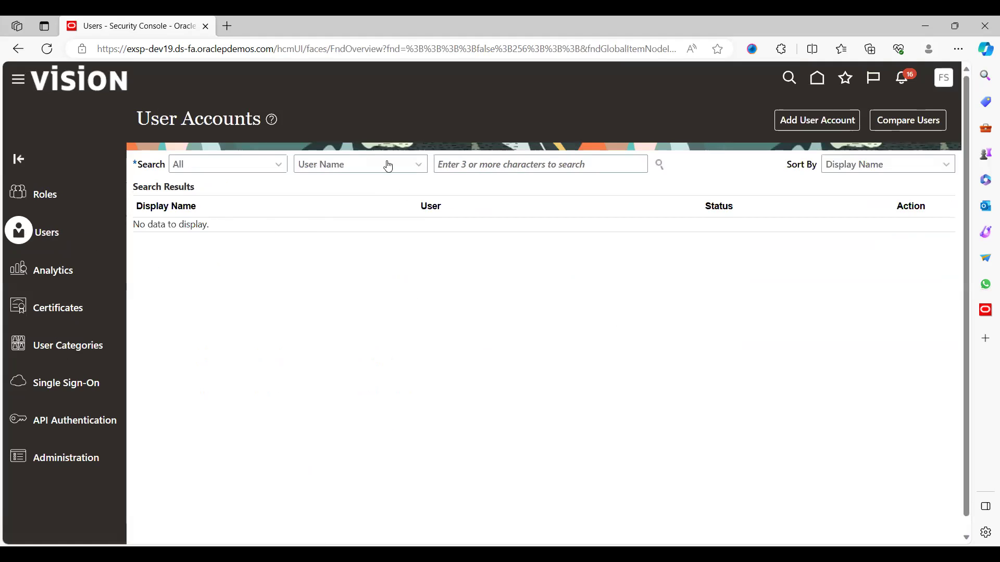
click(440, 163)
text(rahul)
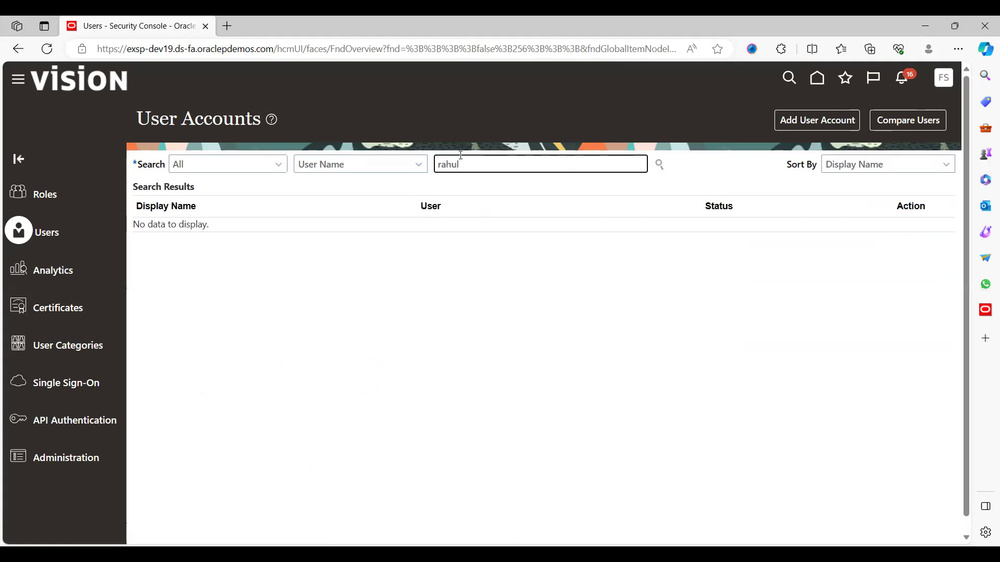
click(163, 243)
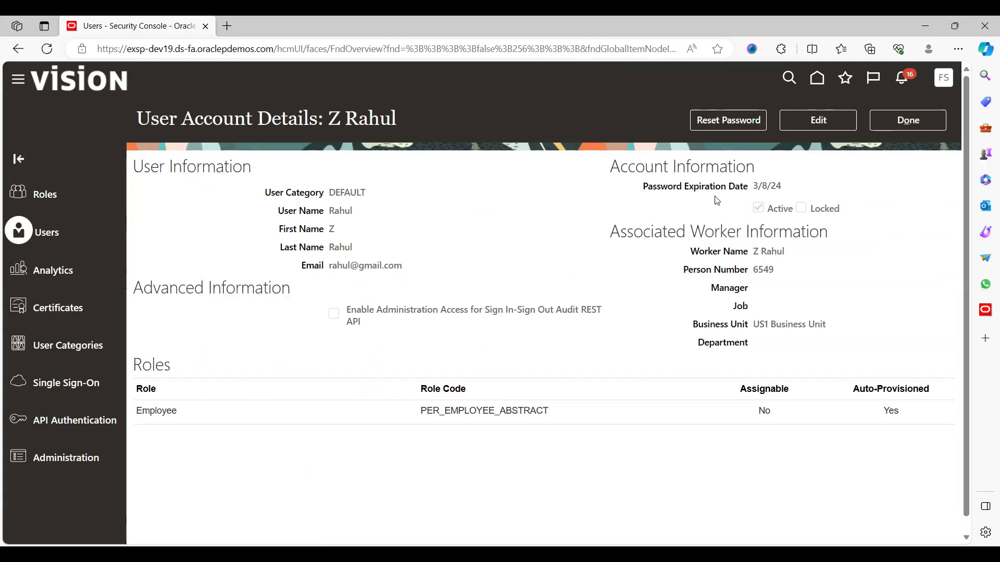
click(818, 120)
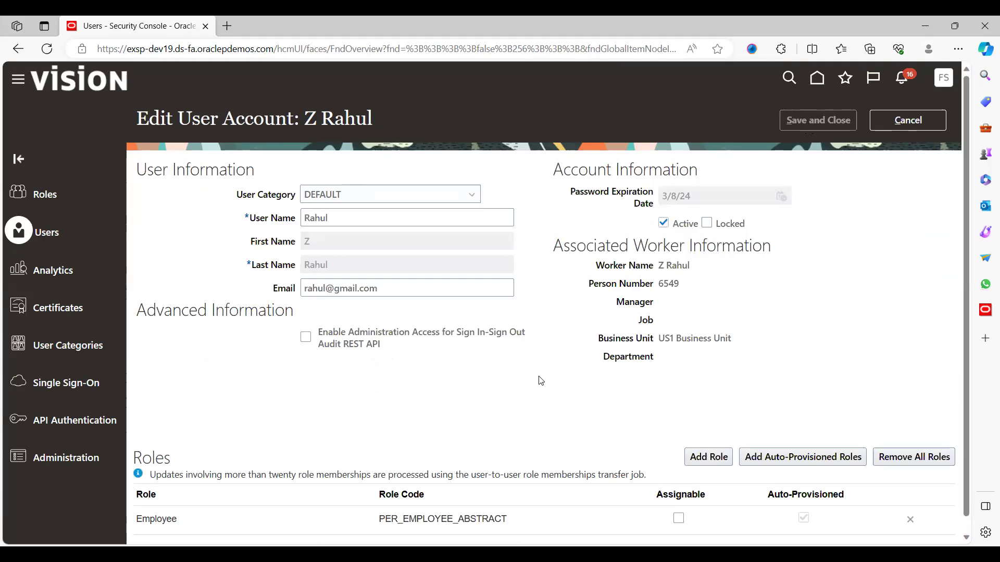
Add the General Accountant role with code ORA_GL_GENERAL_ACCOUNTANT_JOB to the user account
click(708, 458)
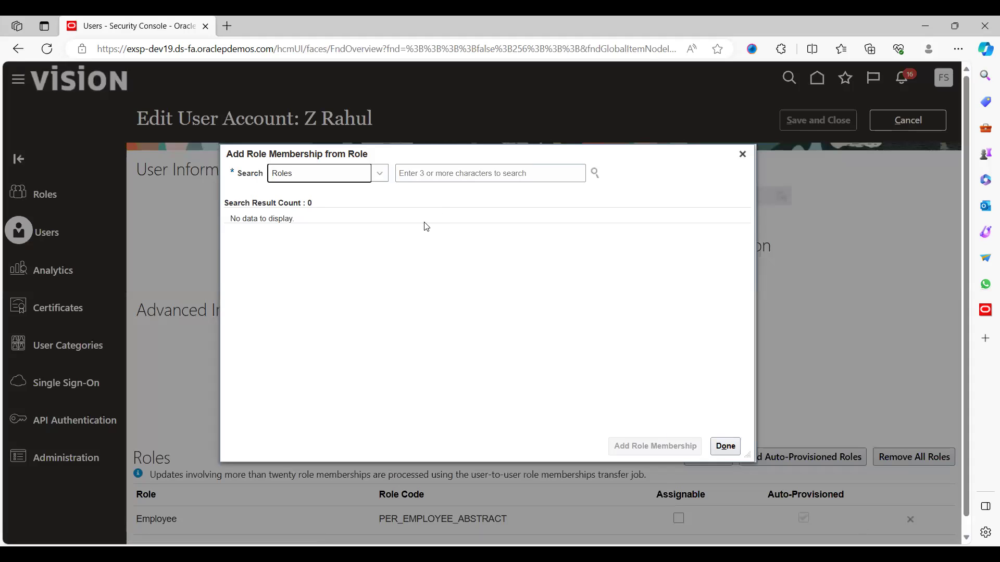
click(433, 170)
text(g)
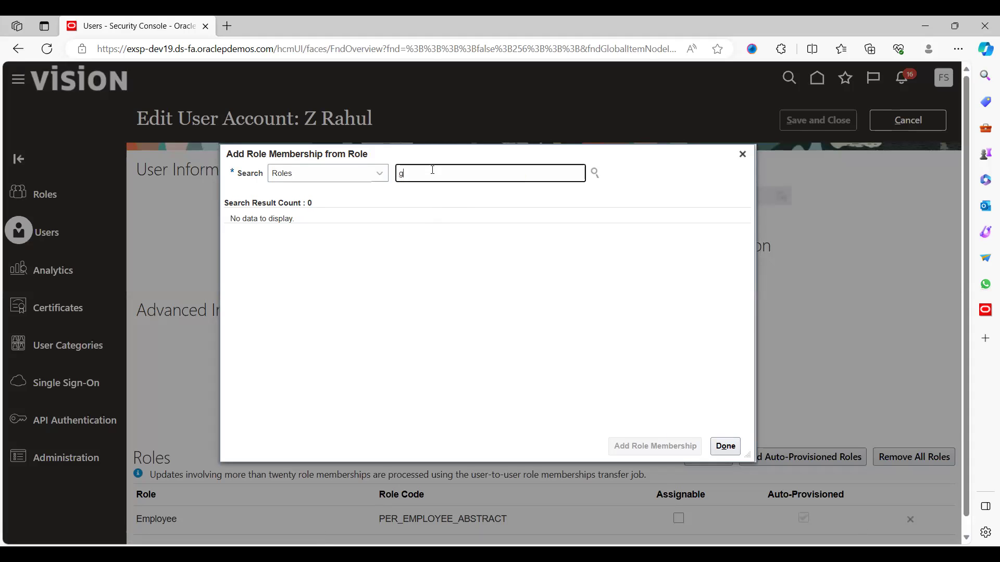
text(eneral)
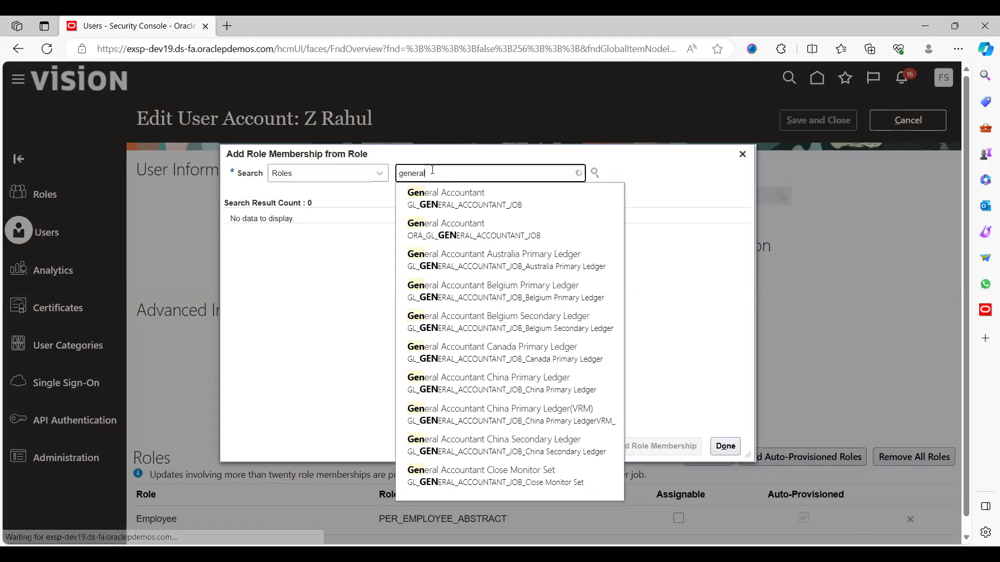
click(475, 232)
click(362, 234)
click(630, 447)
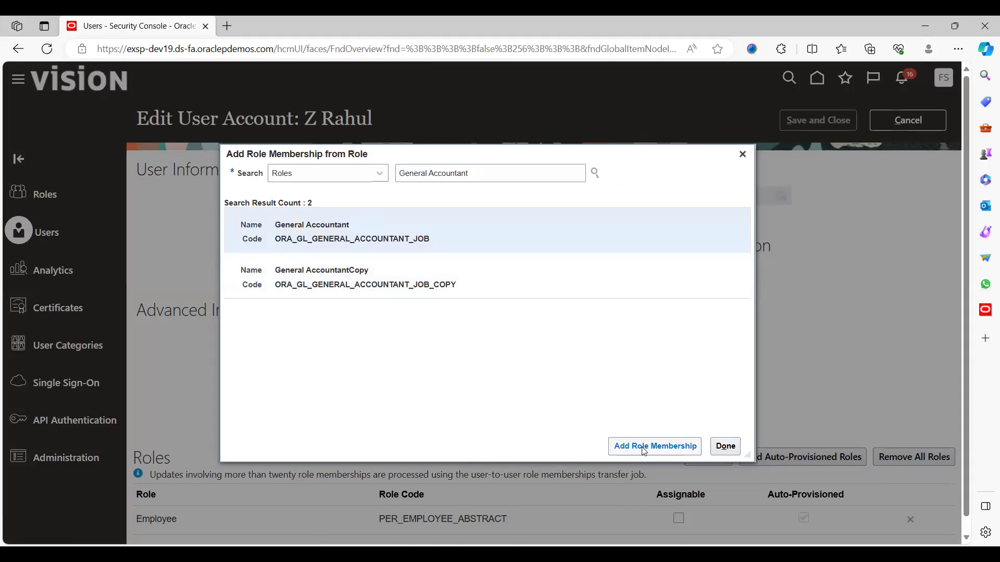
click(724, 446)
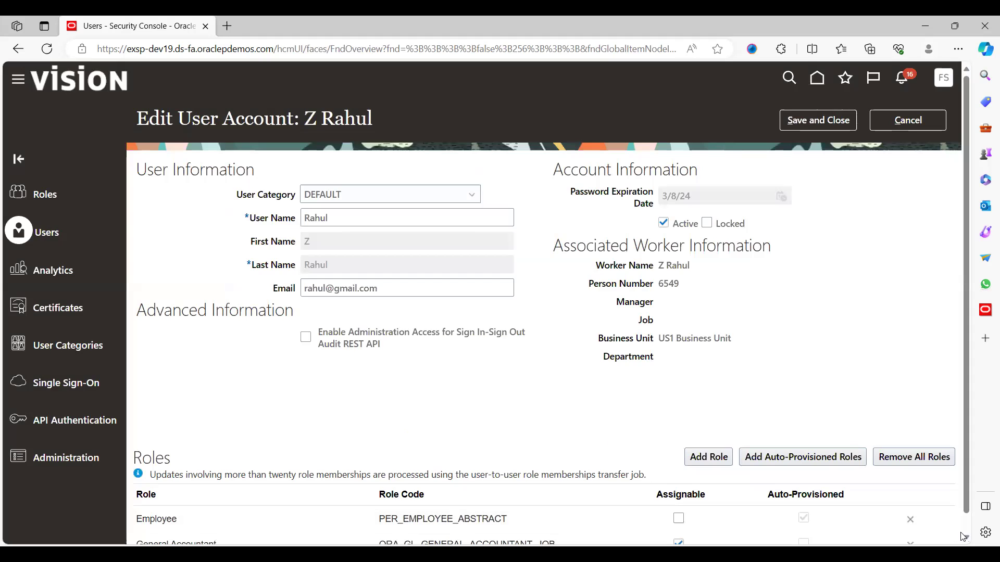
Check the account's role list, save the user account, and leave its details page
click(966, 537)
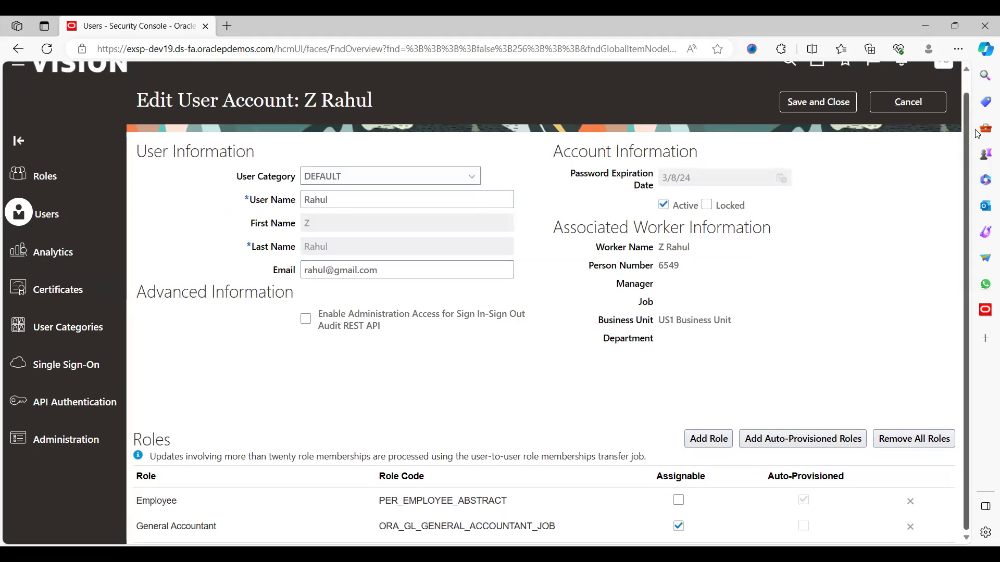
scroll(963, 88, up, 1)
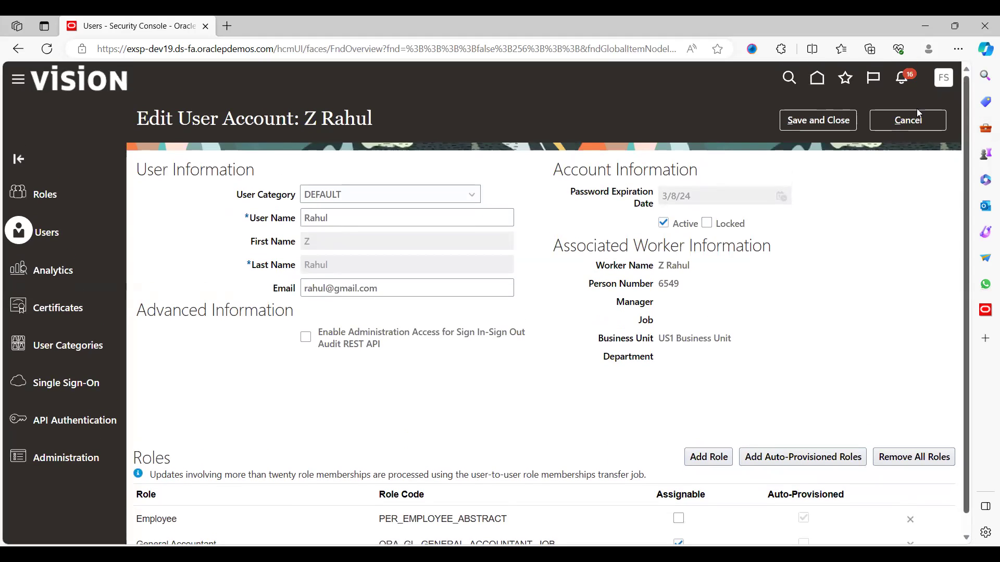
click(836, 121)
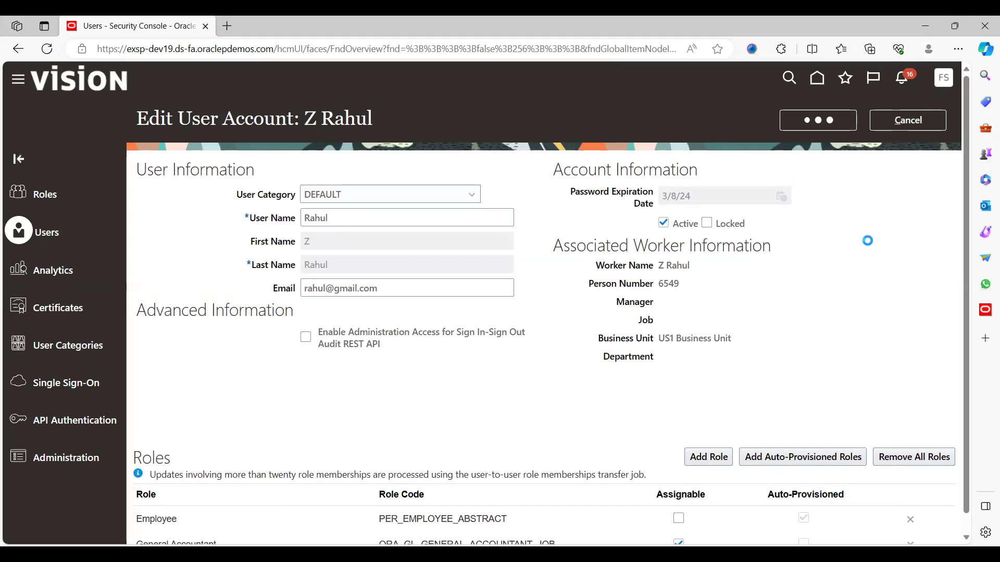
click(918, 126)
In Setup and Maintenance, search for "manage data access set" and open the Manage Data Access Set Data Access for Users task
click(944, 78)
click(735, 274)
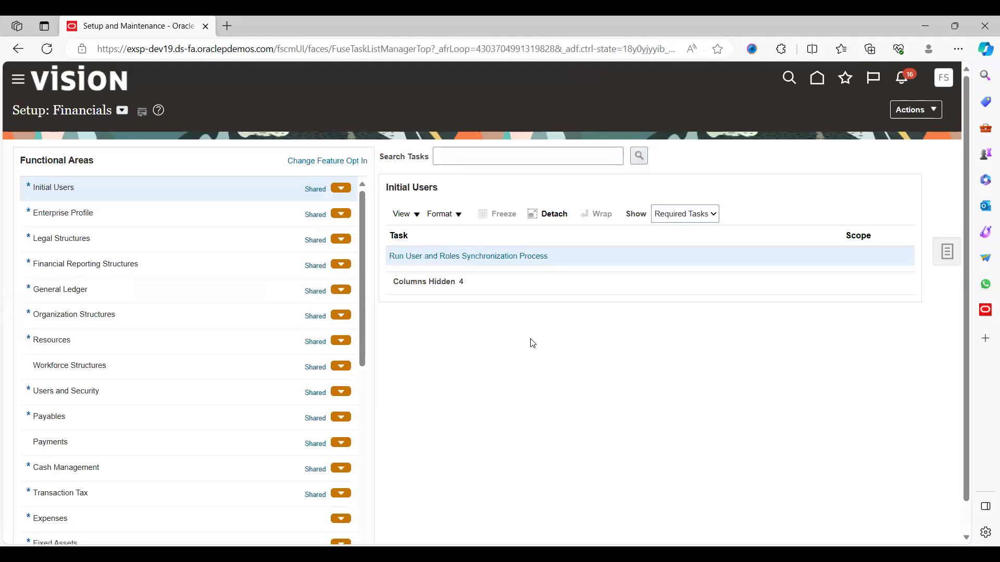
click(948, 252)
click(836, 267)
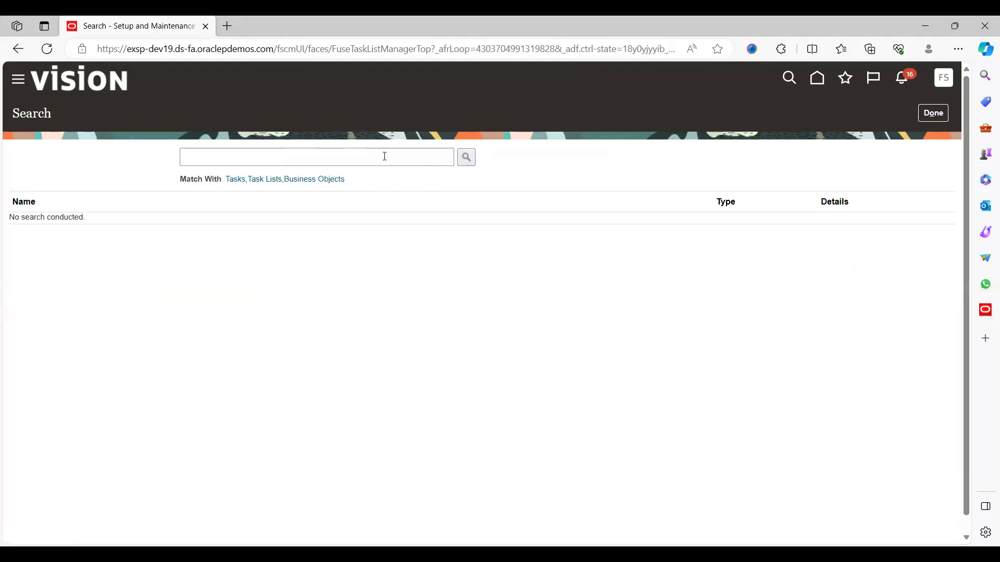
click(385, 156)
text(Manage data)
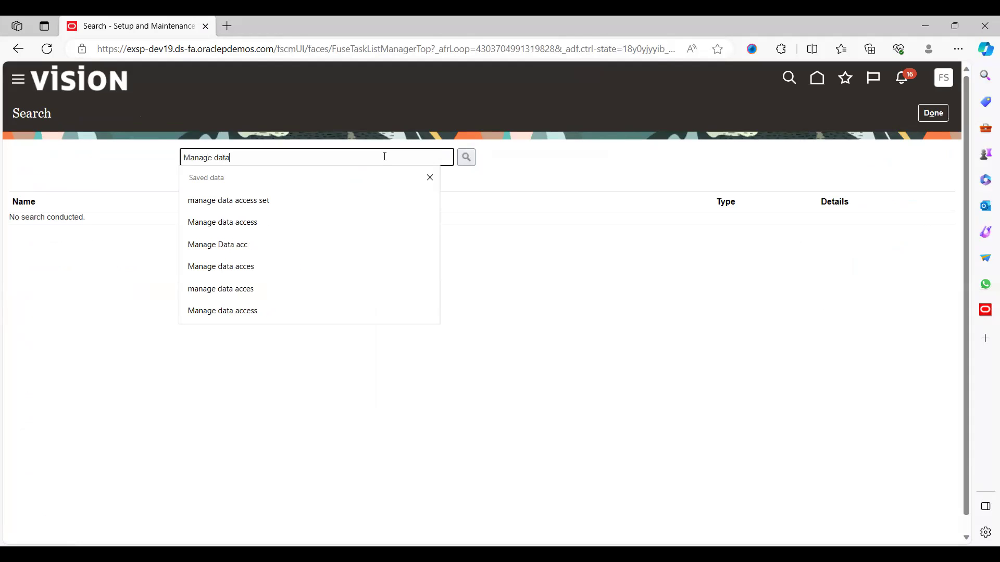
click(259, 201)
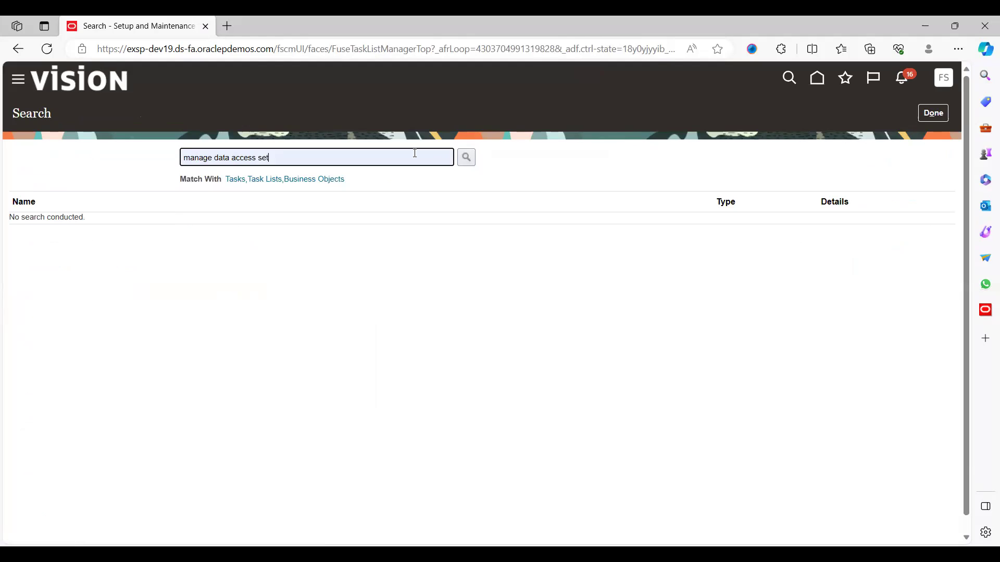
click(466, 157)
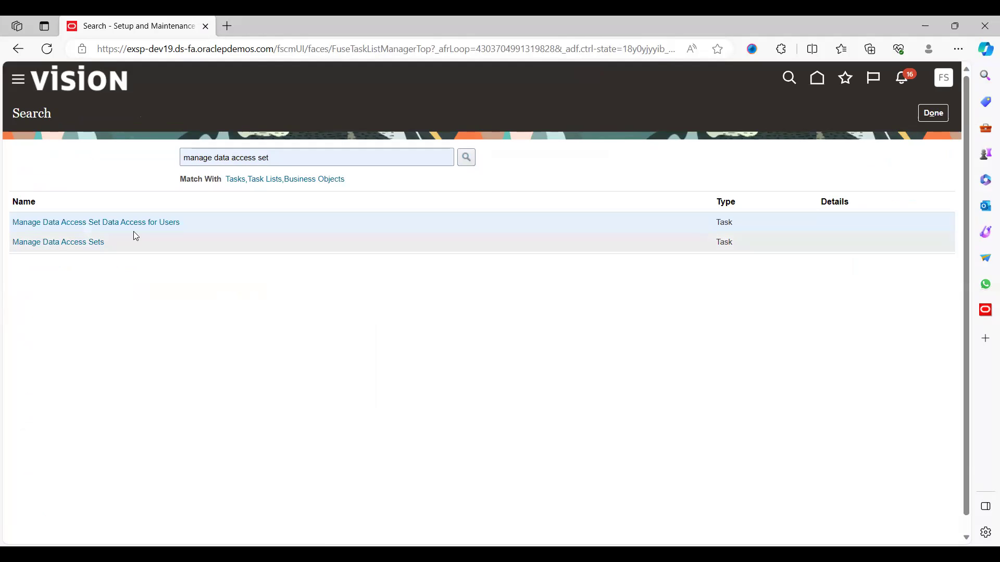
click(140, 224)
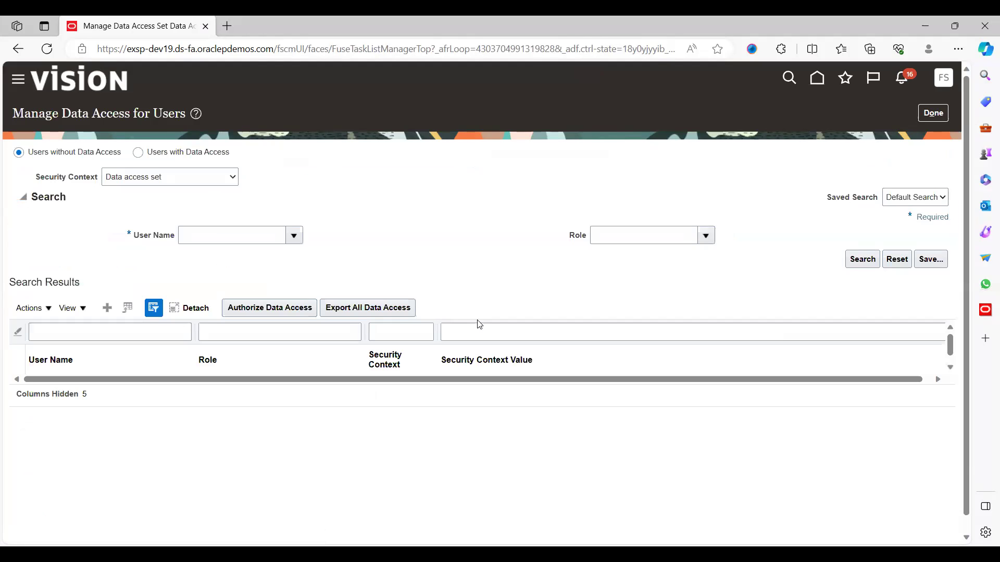
Create and save data access for the user with the General Accountant role, security context Data access set, and value US Ledger Set
click(108, 308)
click(274, 321)
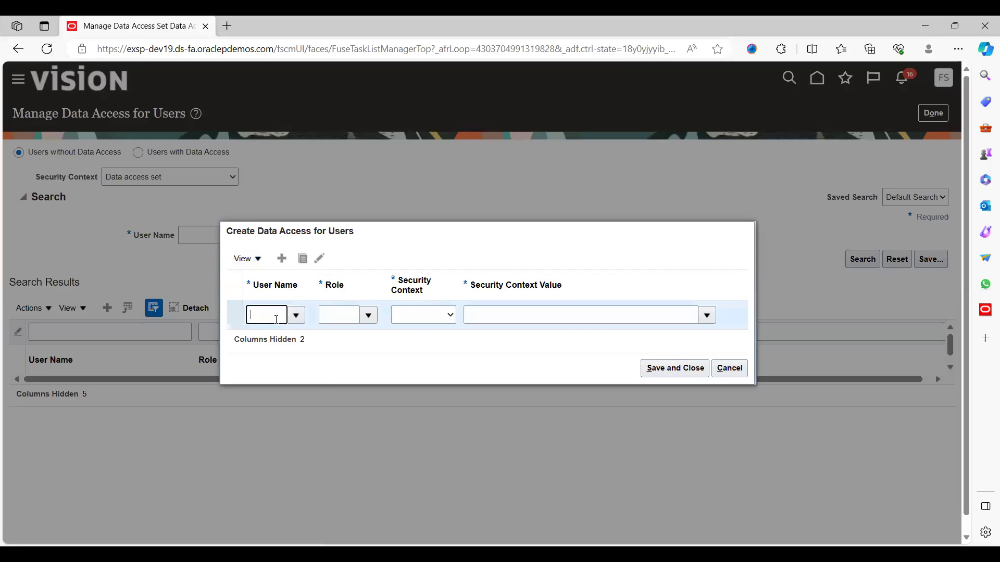
text(rahul)
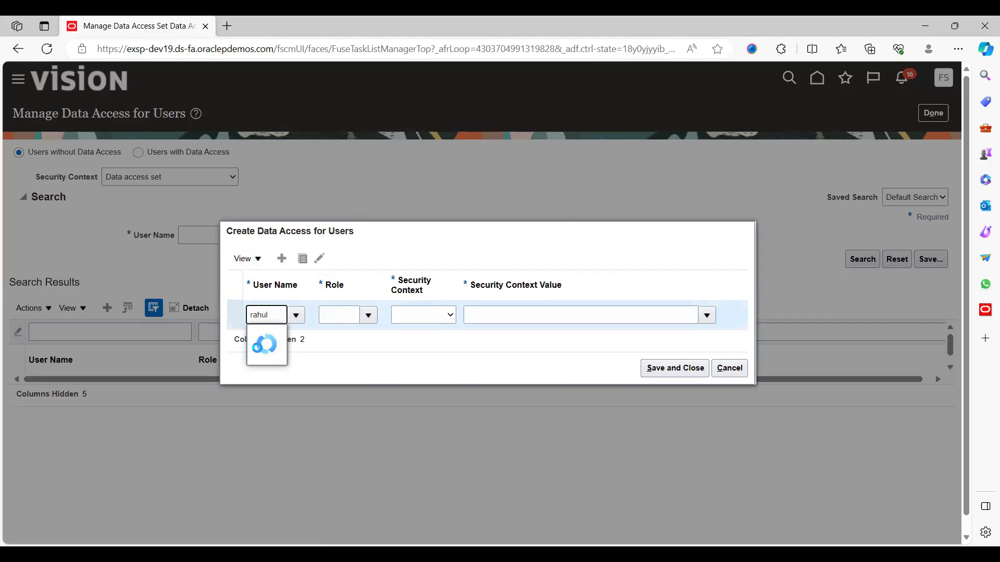
click(278, 341)
click(345, 315)
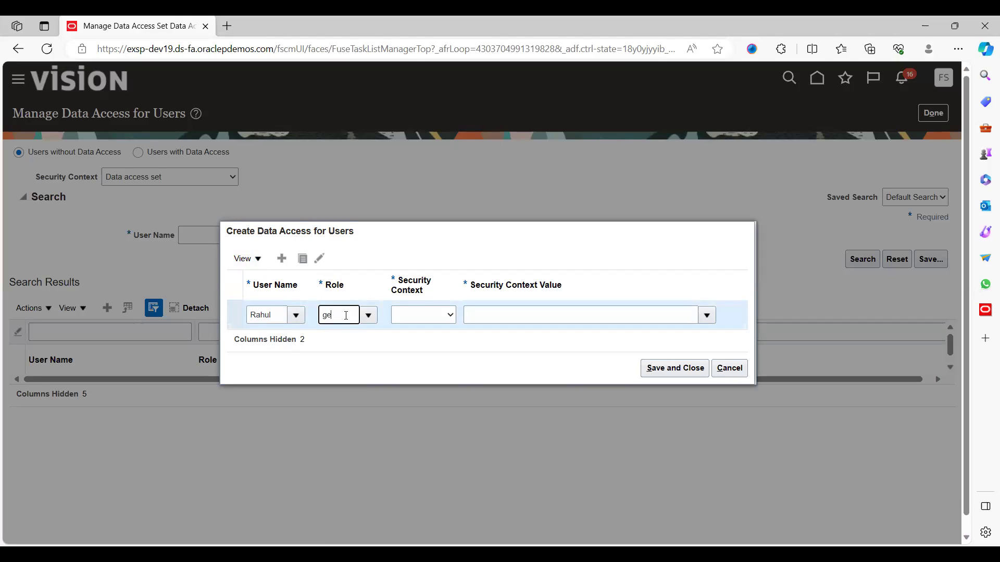
click(385, 333)
click(417, 321)
click(521, 315)
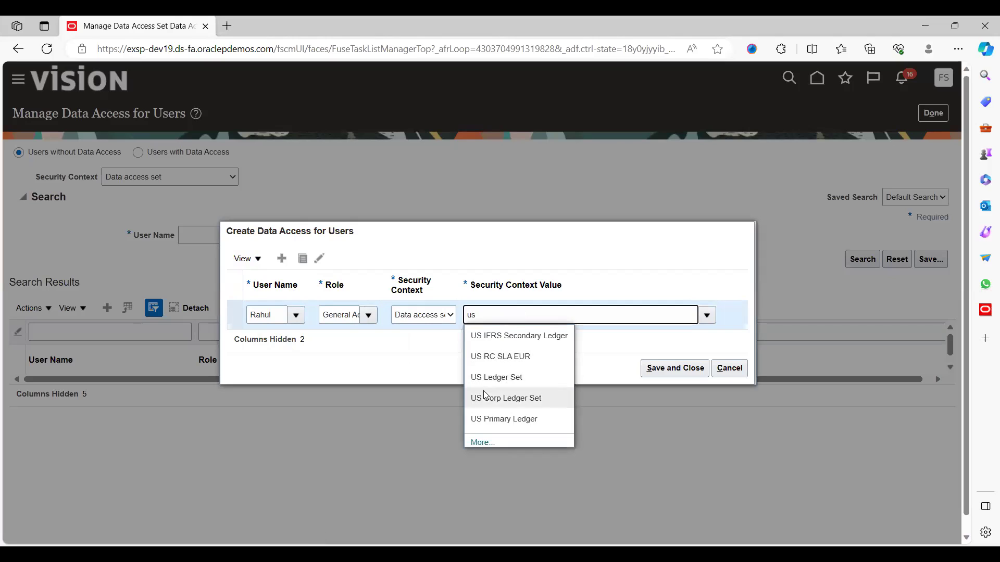
click(504, 378)
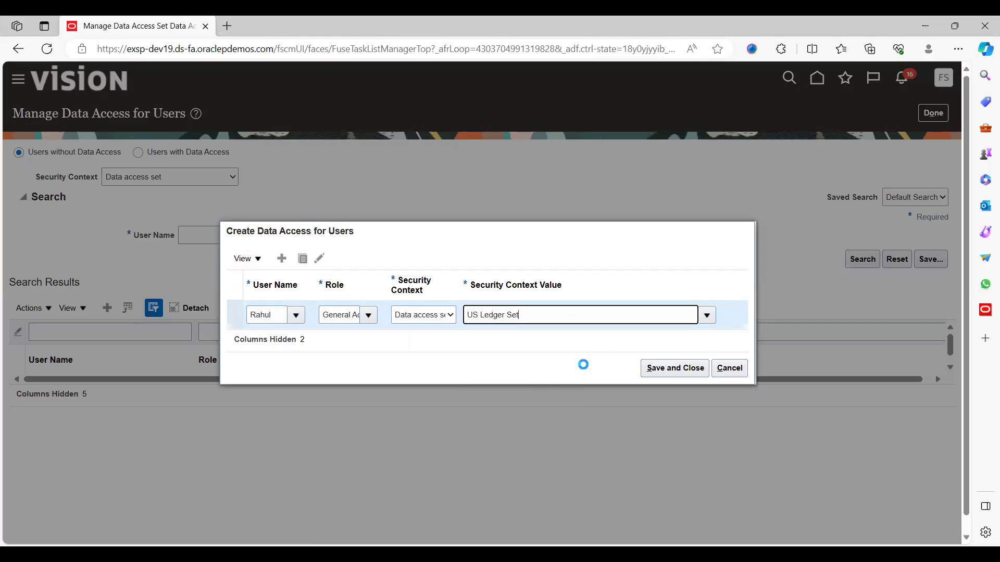
click(657, 370)
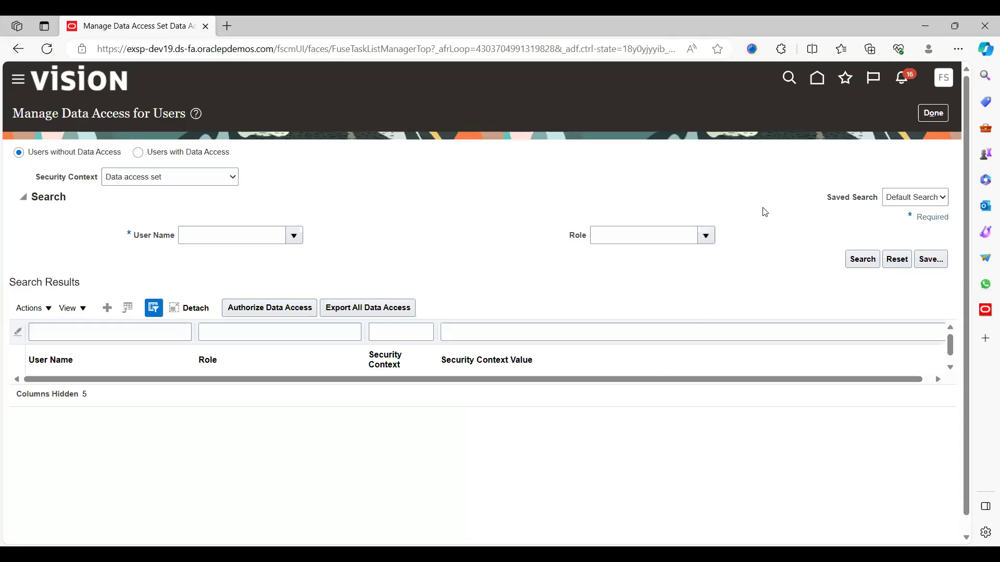
Leave the data access and task search pages and sign out of the administrator session
click(932, 113)
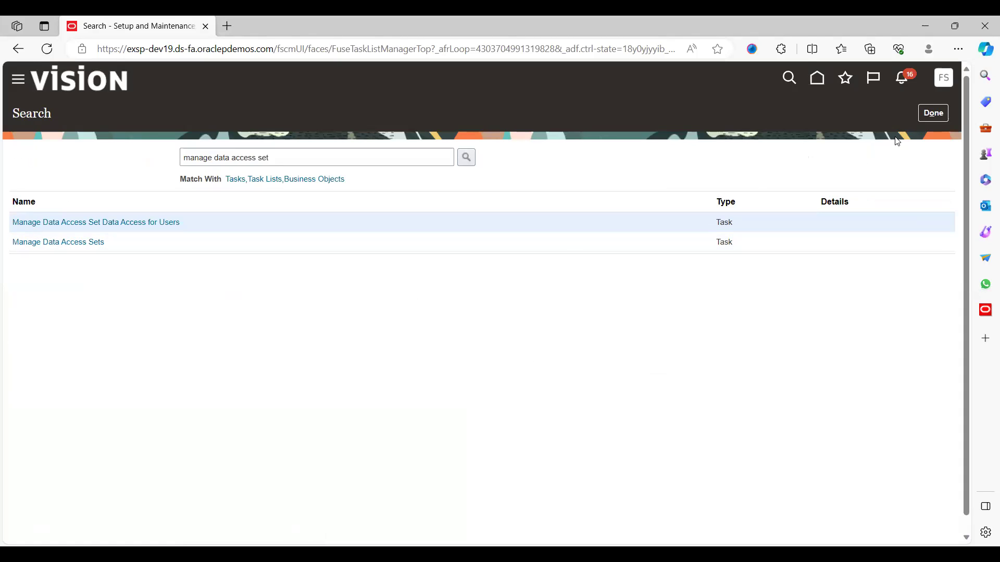
click(933, 121)
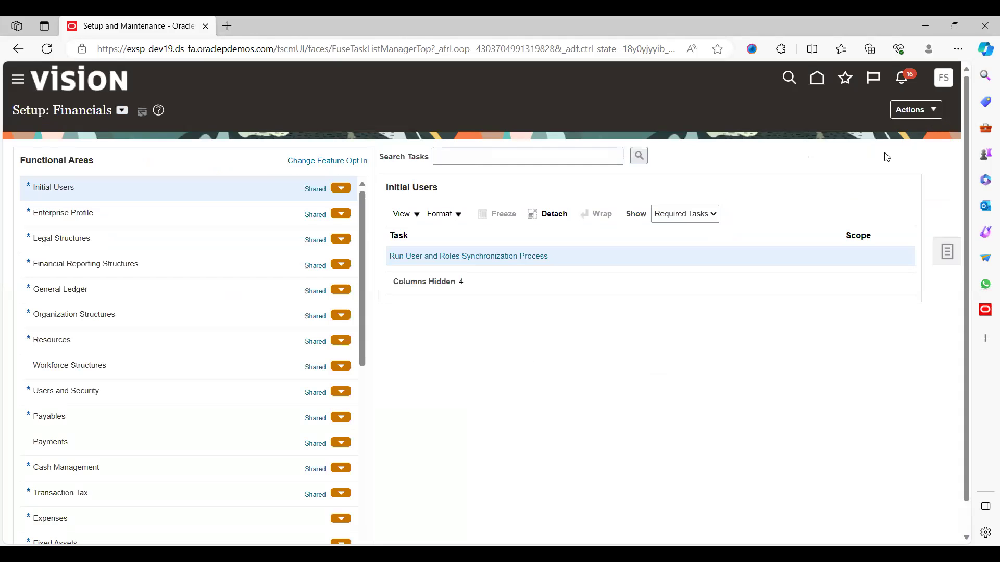
click(945, 79)
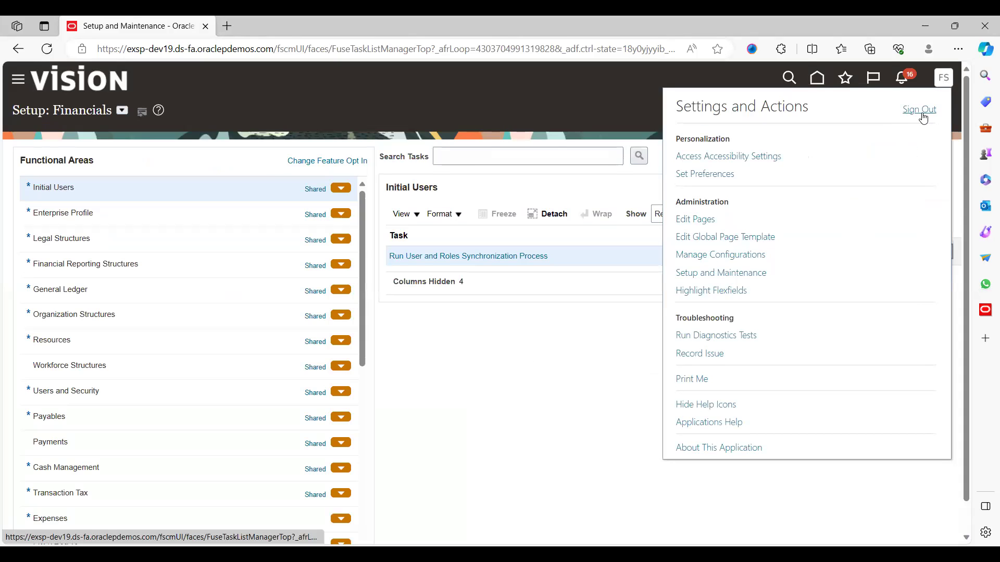
click(919, 111)
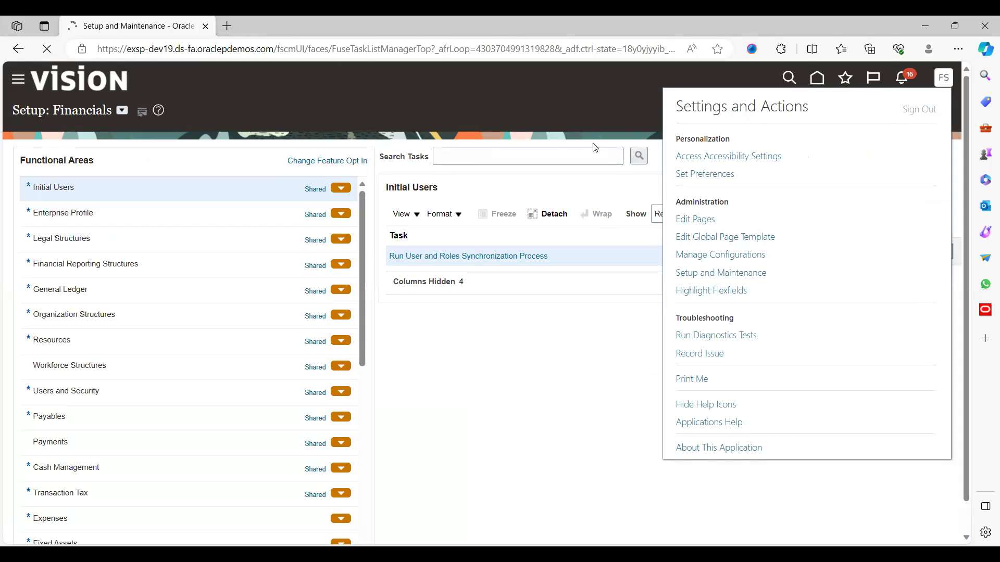
click(474, 335)
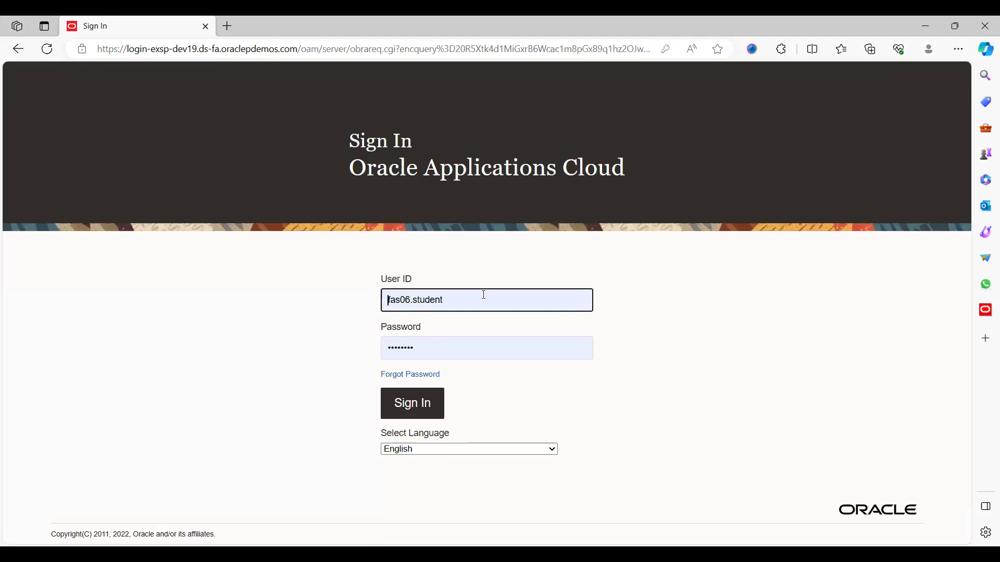
Sign in with the saved user ID and password of the user granted the General Accountant role
click(470, 296)
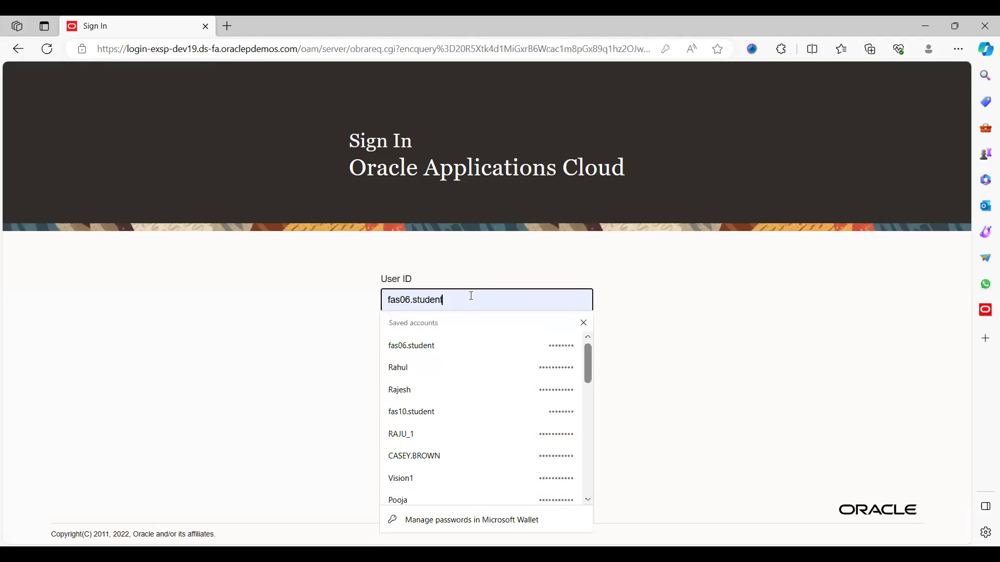
click(423, 373)
click(425, 403)
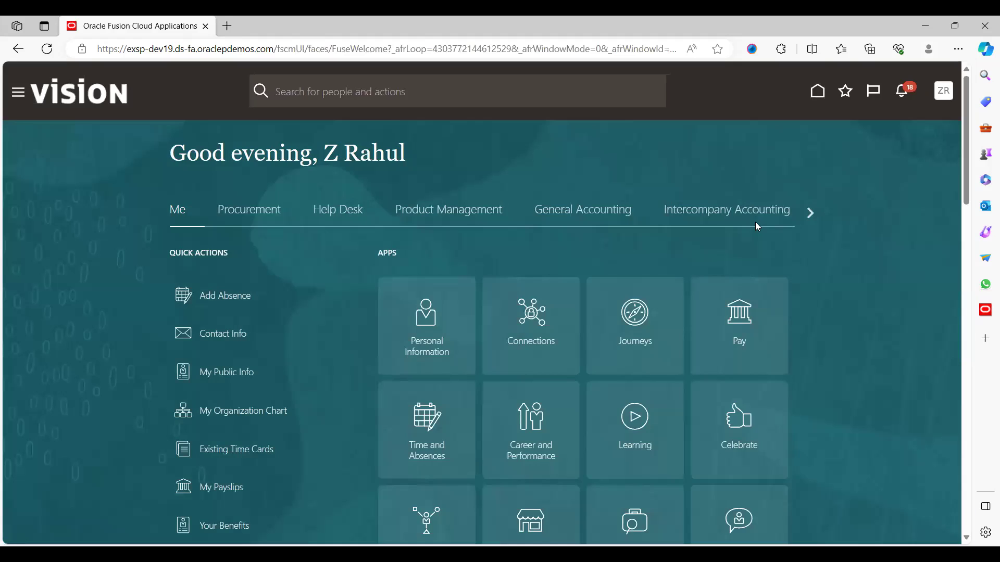
Start a new journal from the Journals area of General Accounting and activate its Journal Batch name
click(584, 220)
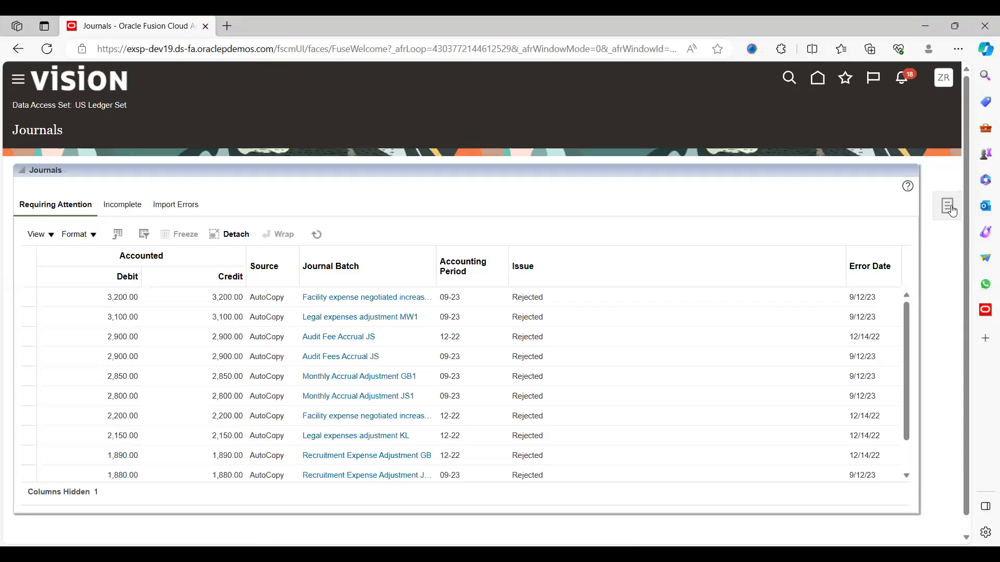
click(950, 209)
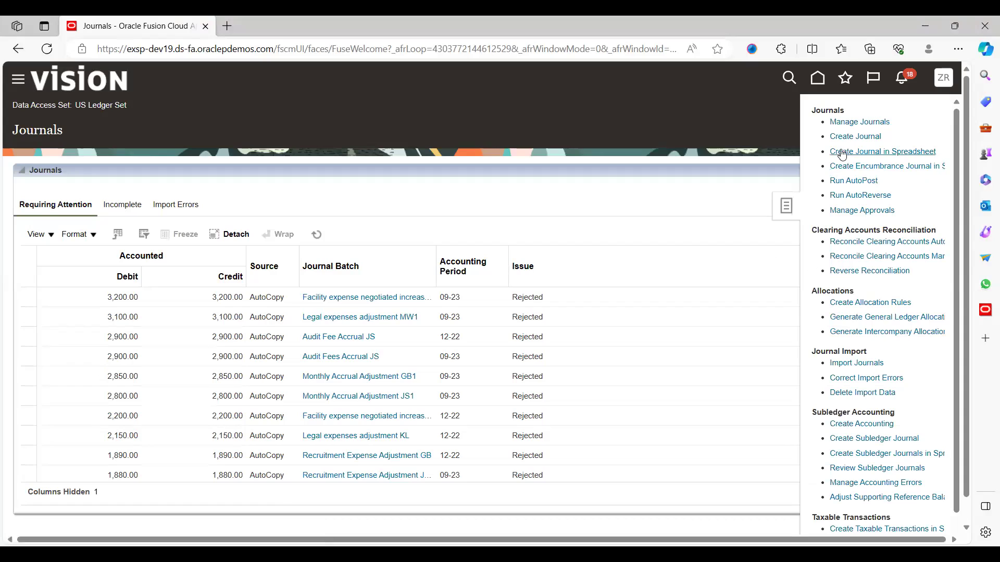
click(861, 139)
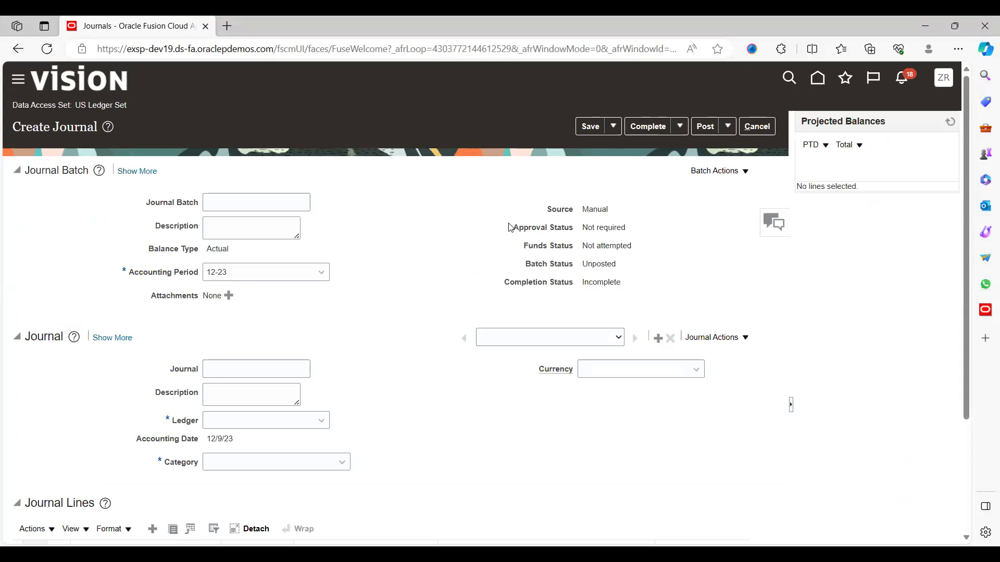
click(232, 201)
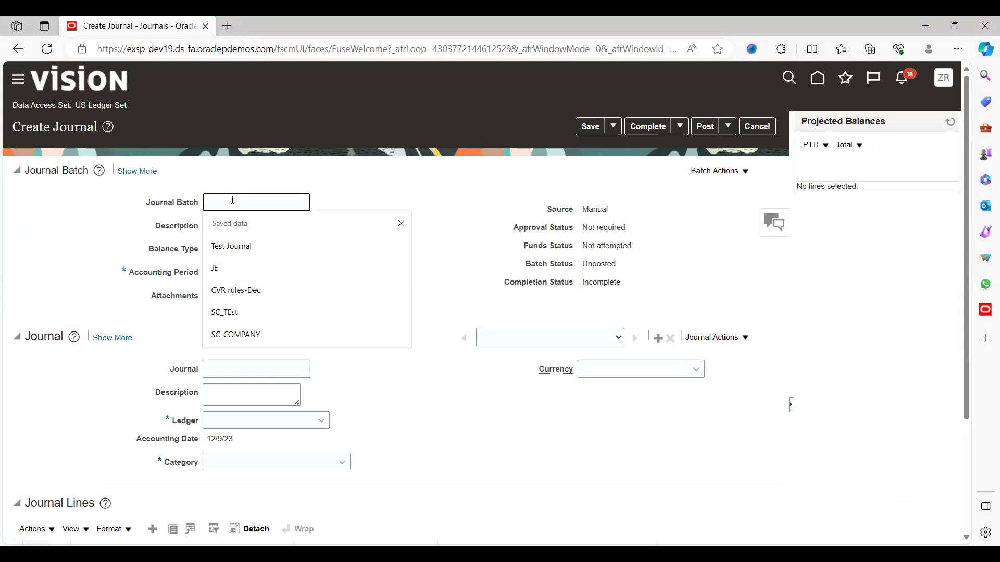
text(TEES)
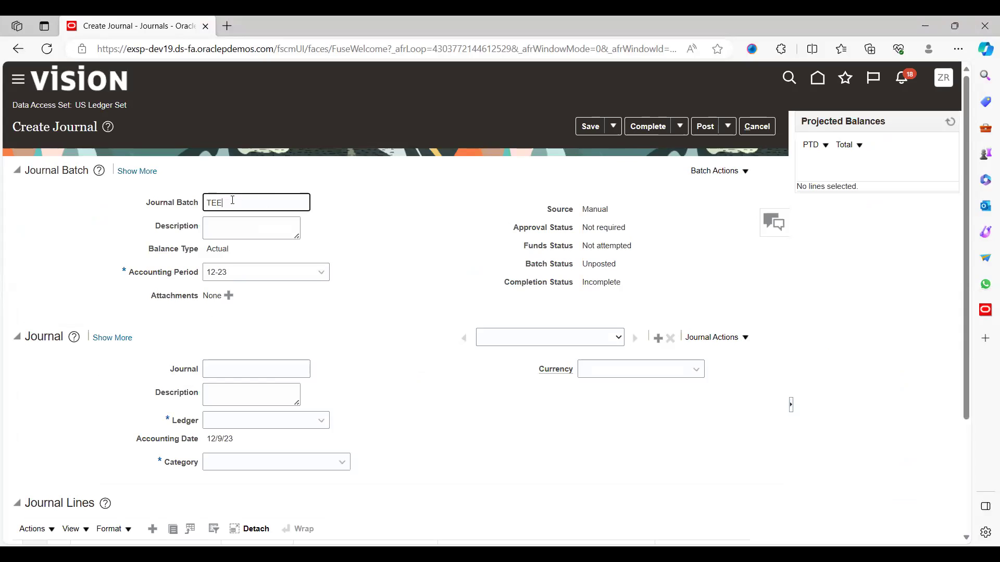
key(BackSpace)
key(BackSpace)
key(BackSpace)
key(BackSpace)
text(test Journal)
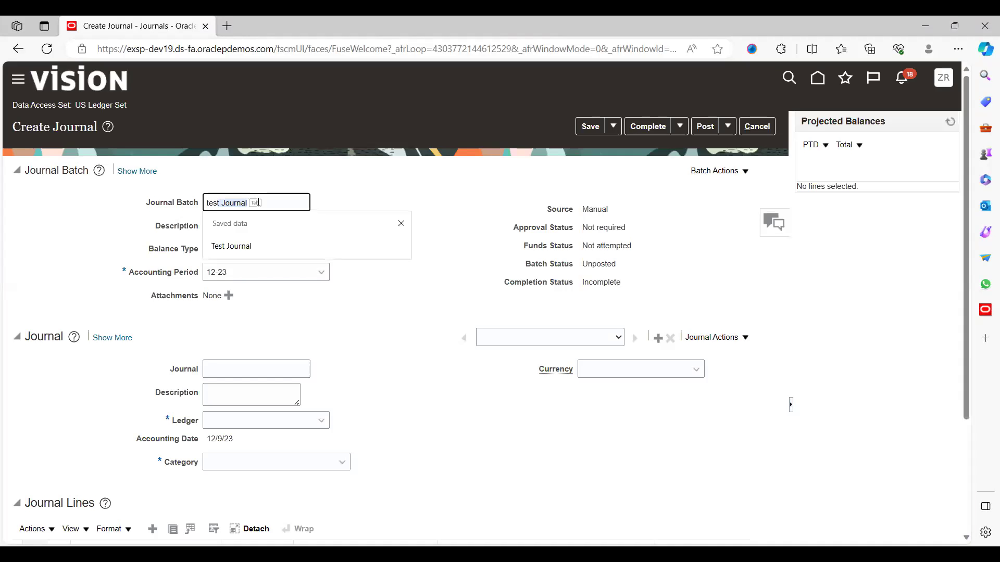
key(BackSpace)
key(BackSpace)
key(BackSpace)
Name the journal batch SR_Rule and copy the name into the batch description
text(SR_Rule)
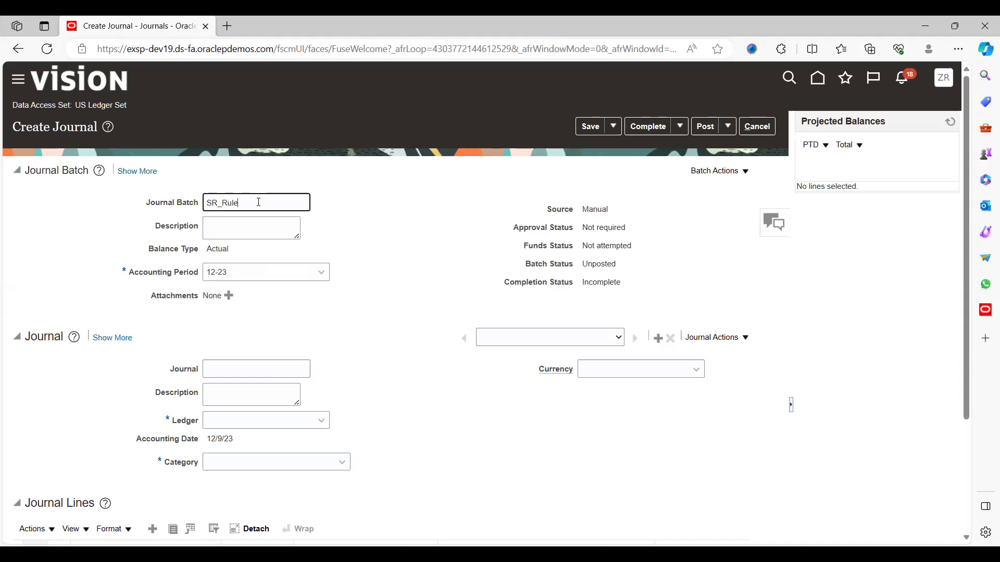
double_click(258, 202)
key(ctrl+c)
key(Tab)
key(ctrl+v)
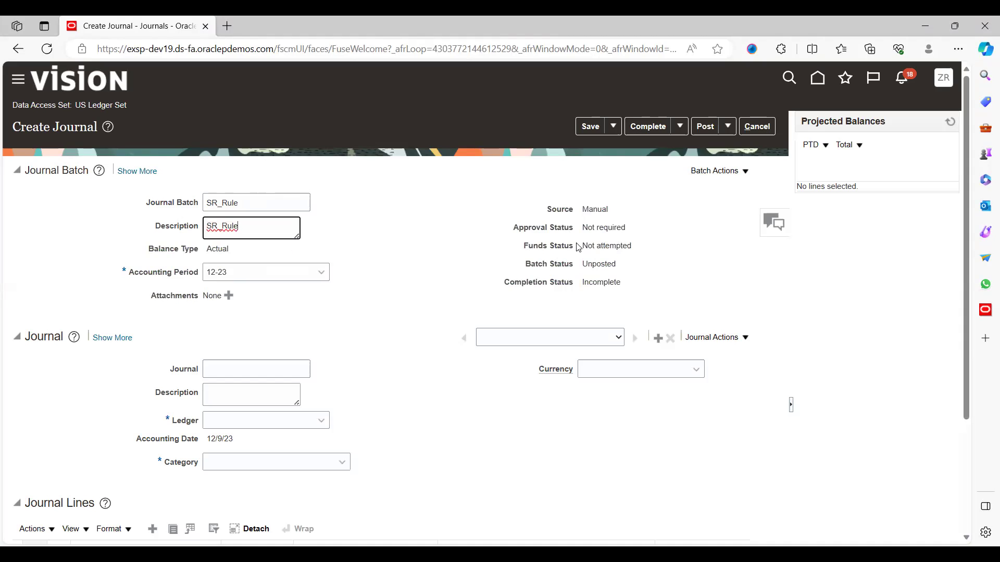
Set the journal's ledger to US Primary Ledger and its category to Adjustment
click(233, 423)
click(228, 469)
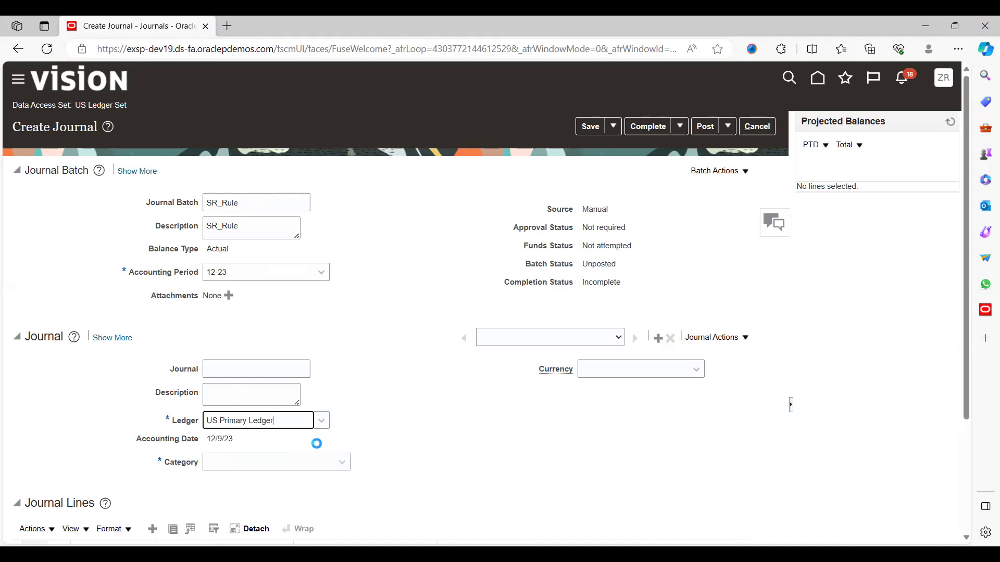
scroll(392, 434, down, 2)
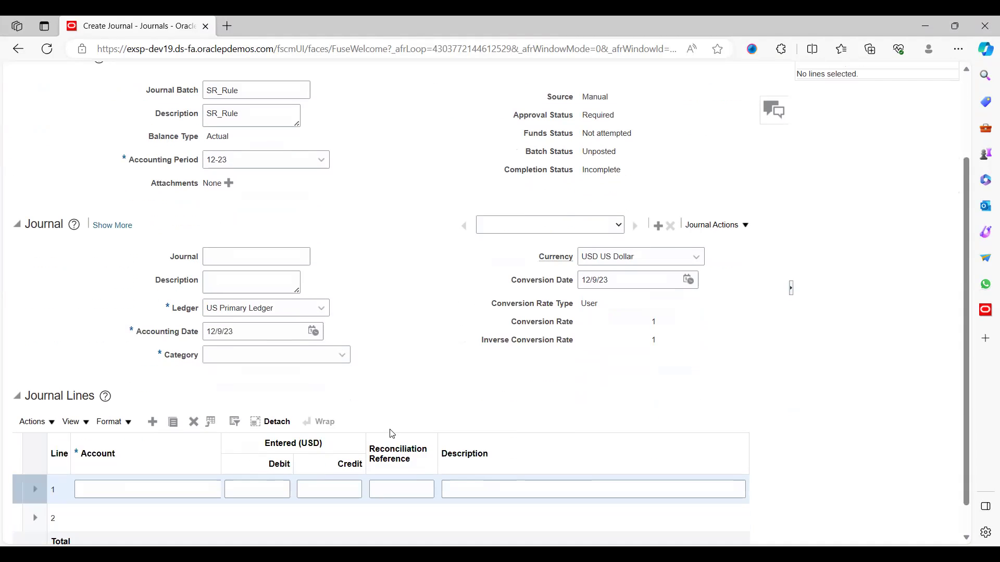
click(268, 353)
text(adj)
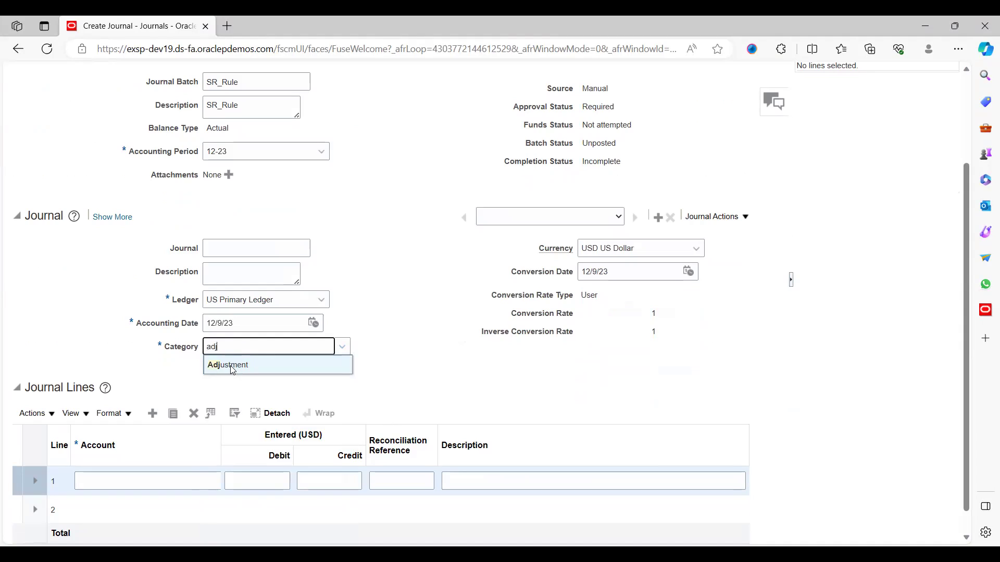
click(237, 371)
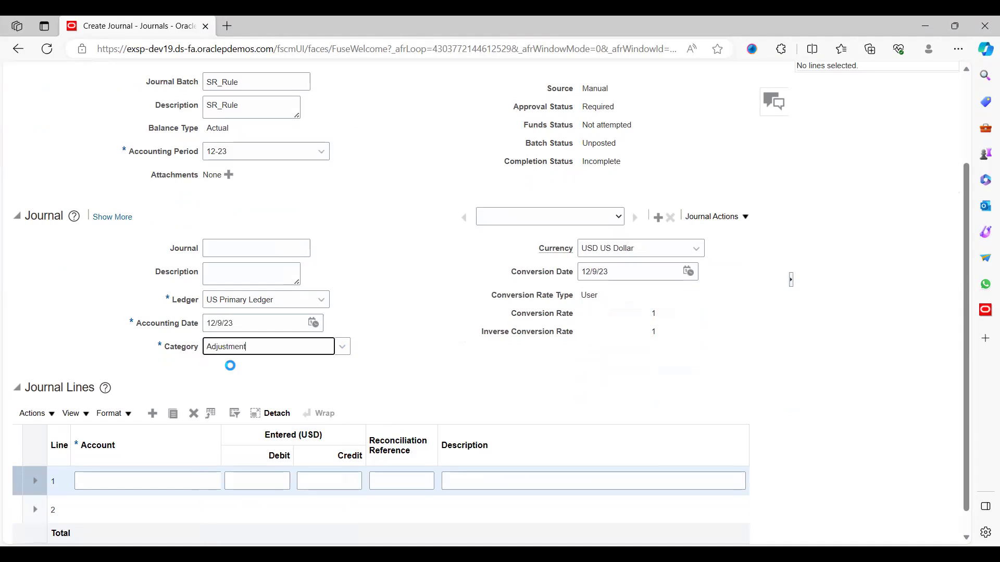
Open the account segments for journal line 1 and choose company 101, US 1 LE 1 BU 1
click(163, 481)
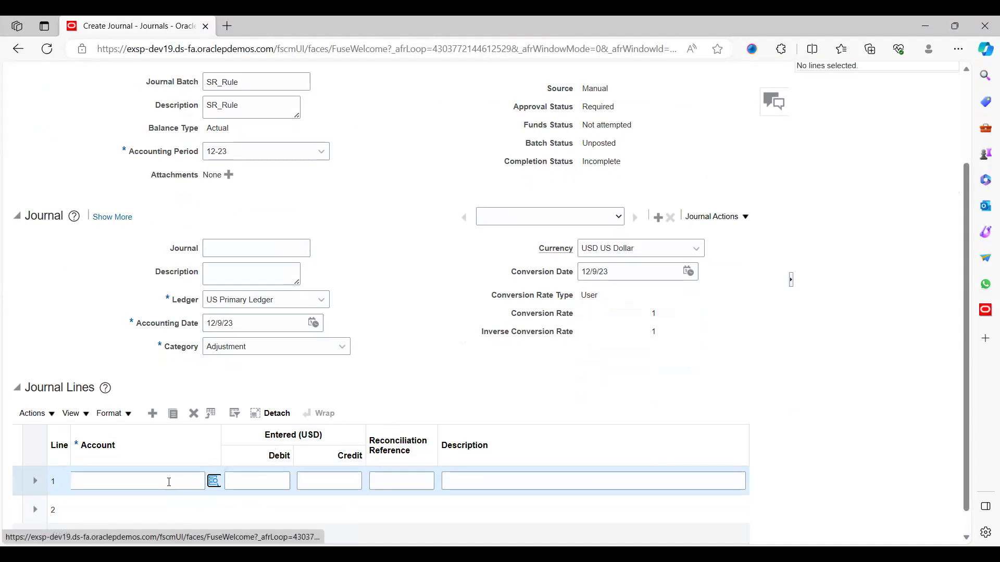
click(213, 480)
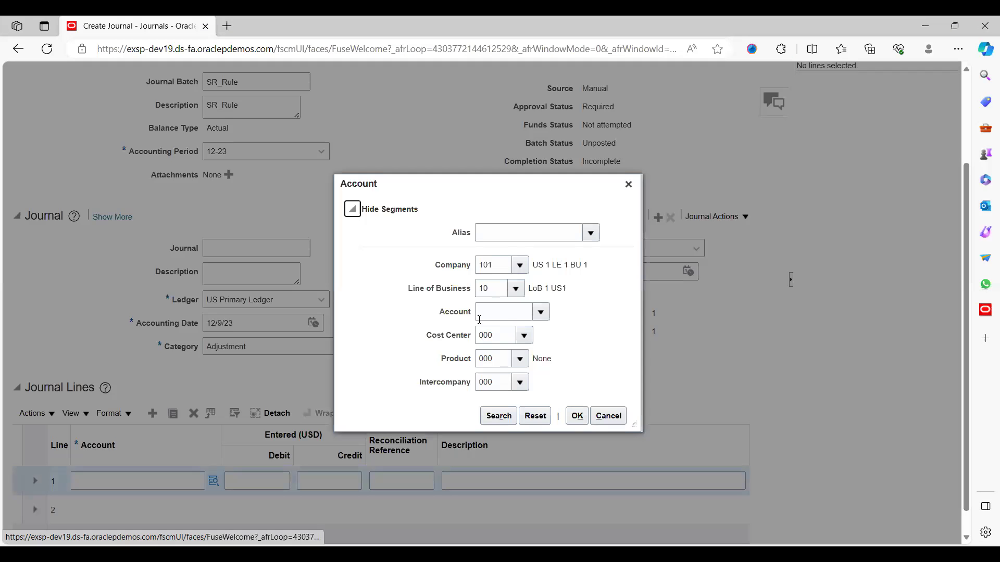
click(520, 267)
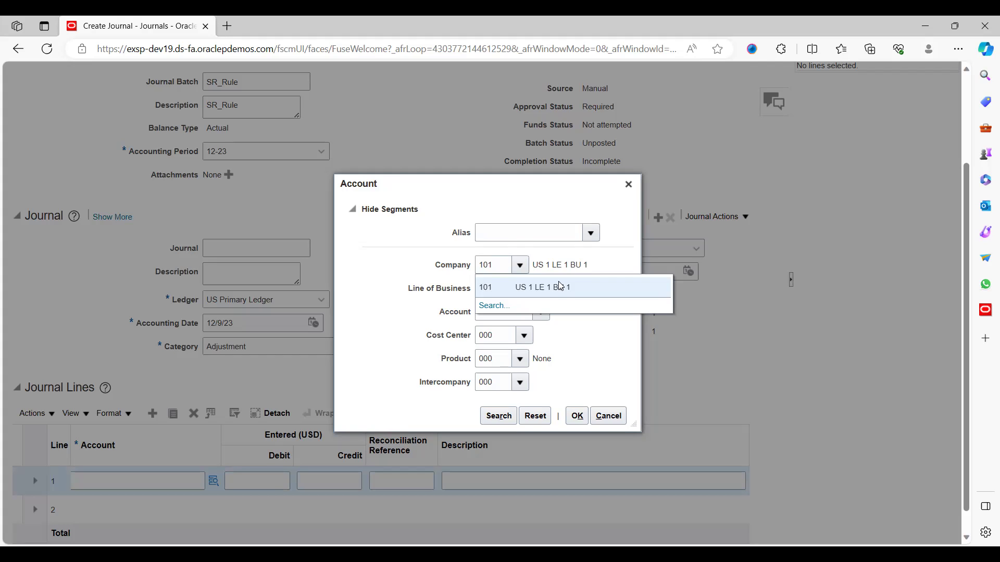
click(525, 287)
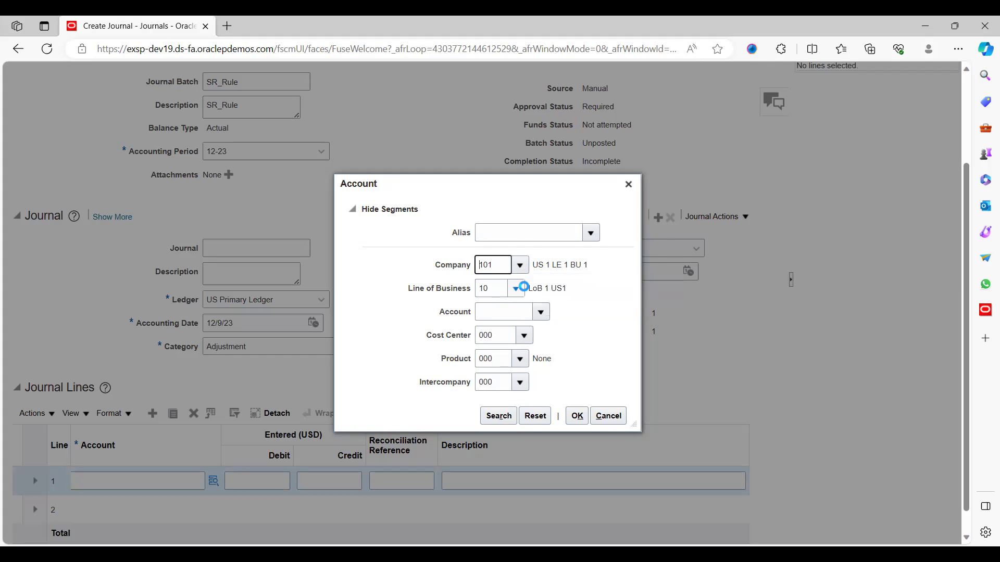
Examine the values offered for the Account, Product, Intercompany and Company segments of journal line 1
click(542, 313)
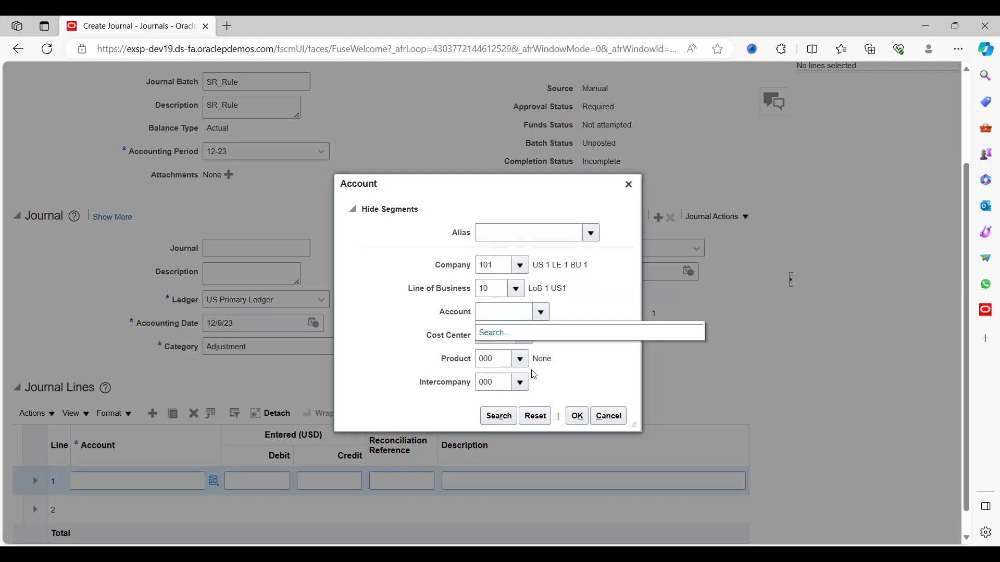
click(495, 331)
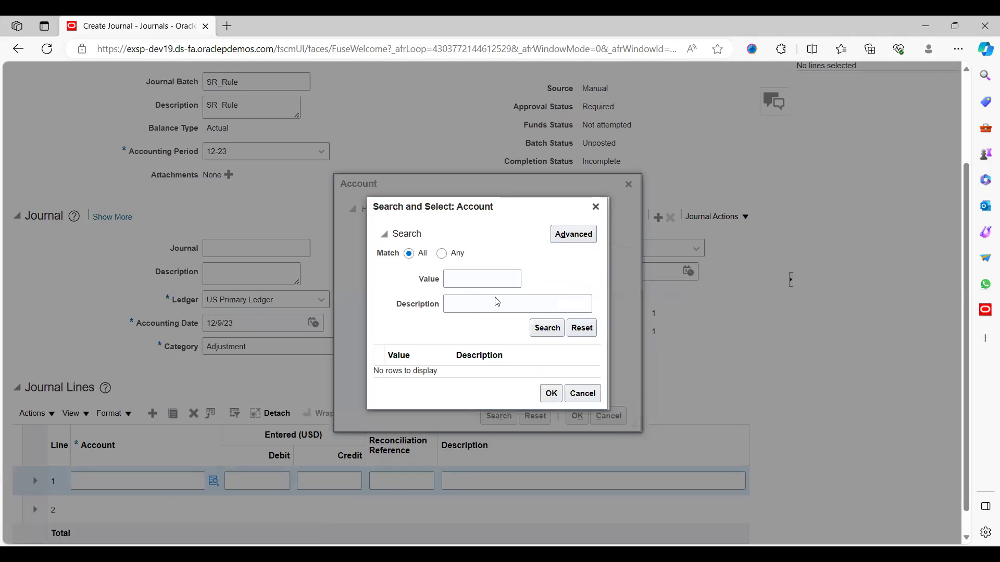
click(579, 392)
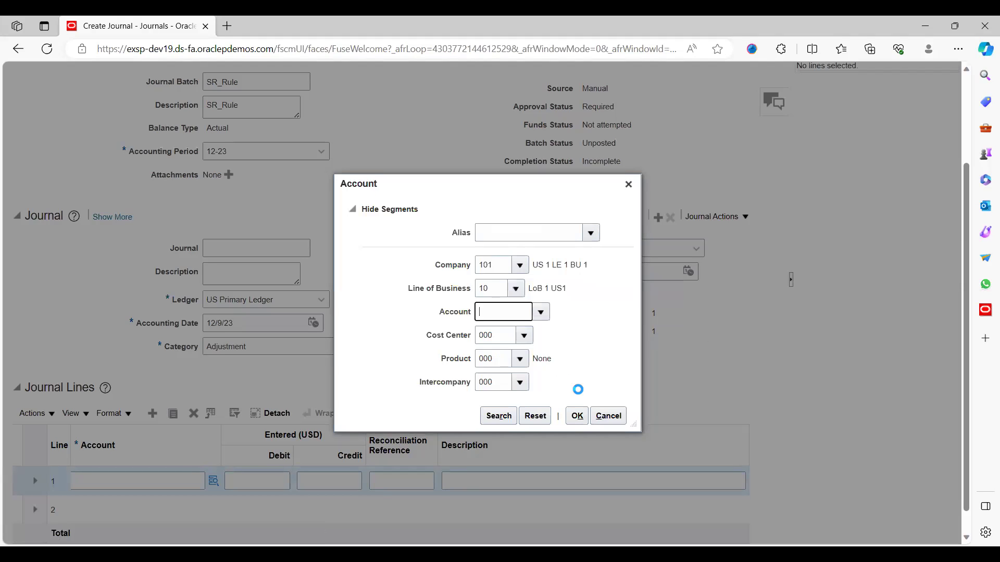
click(516, 360)
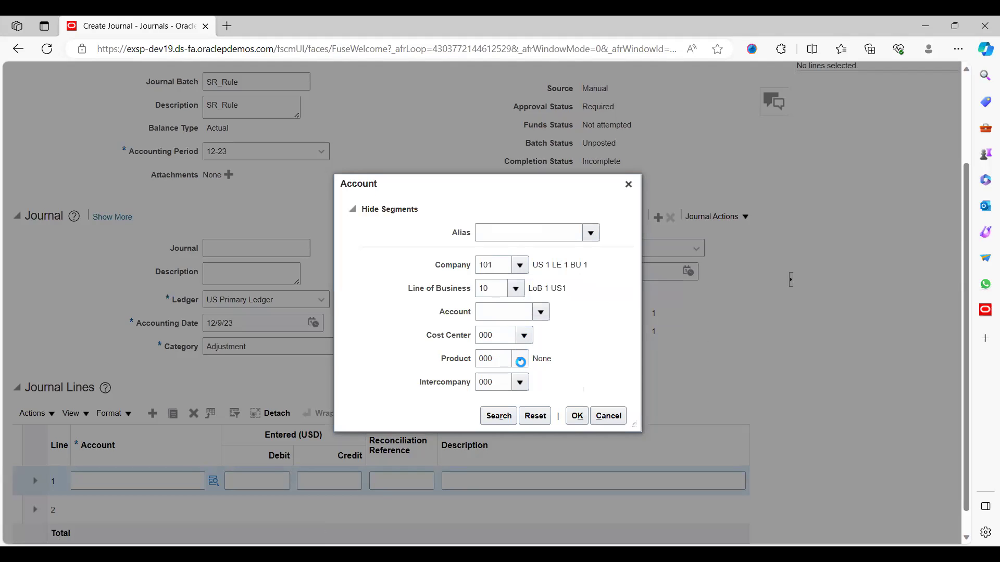
click(444, 360)
click(519, 359)
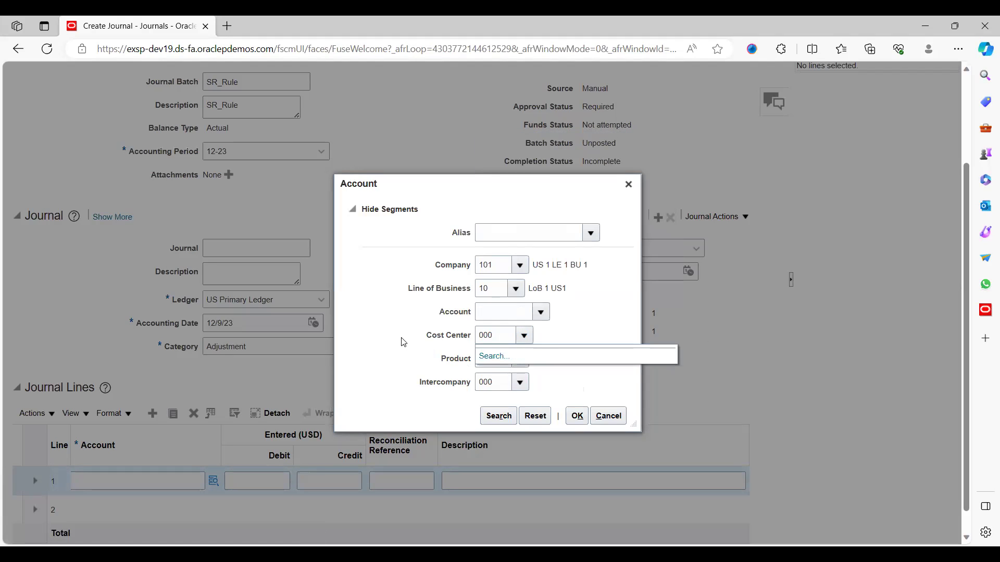
click(469, 357)
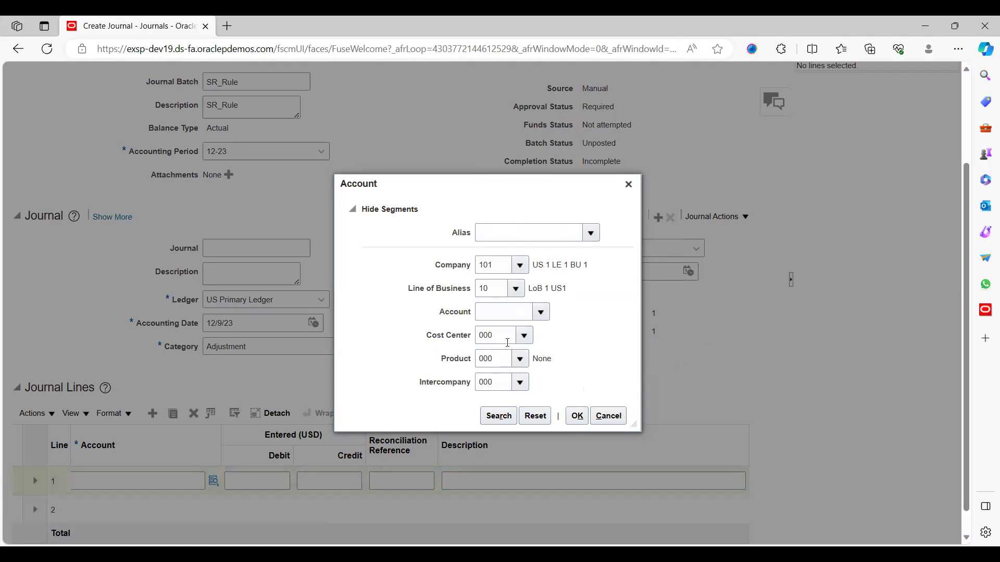
click(520, 384)
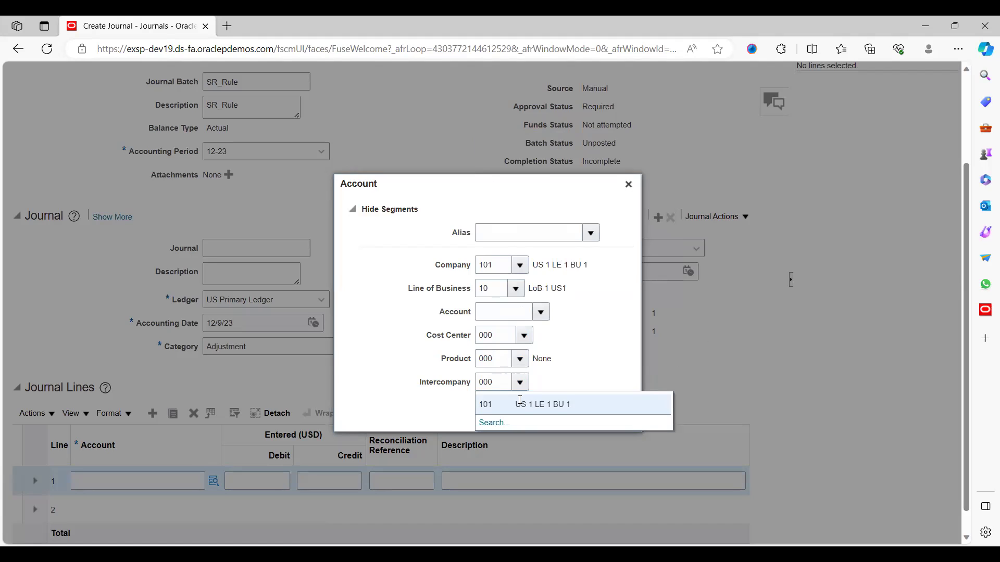
click(399, 359)
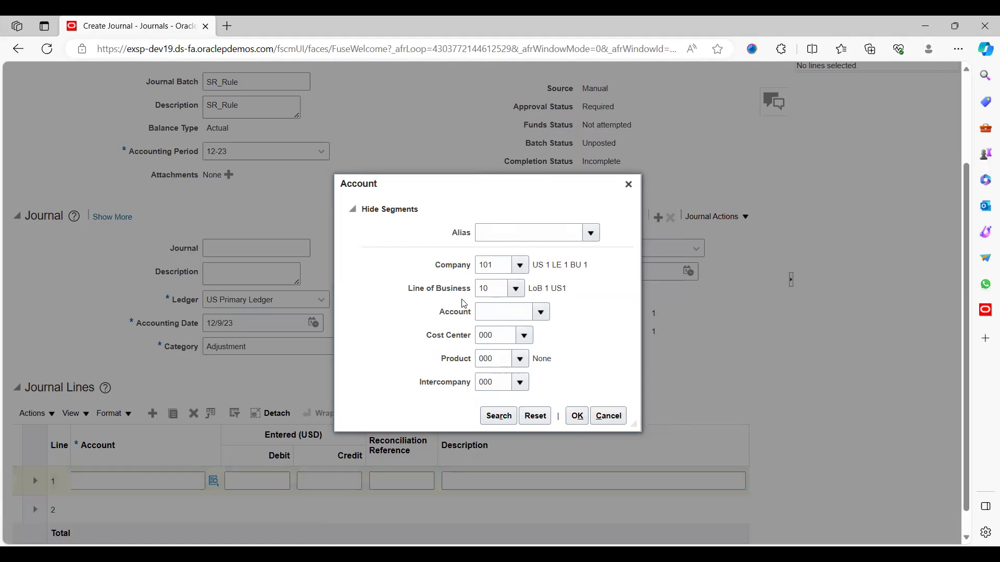
click(520, 266)
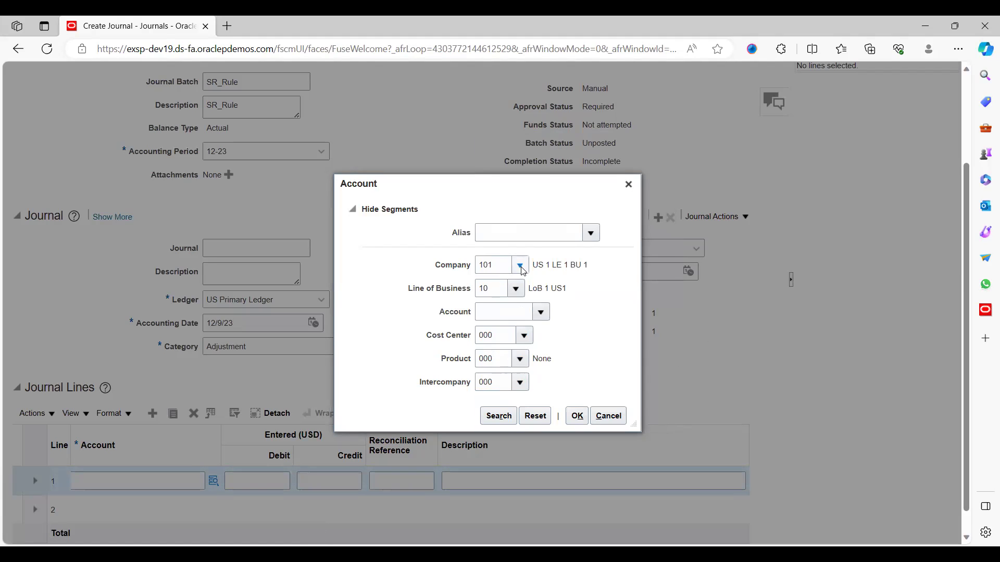